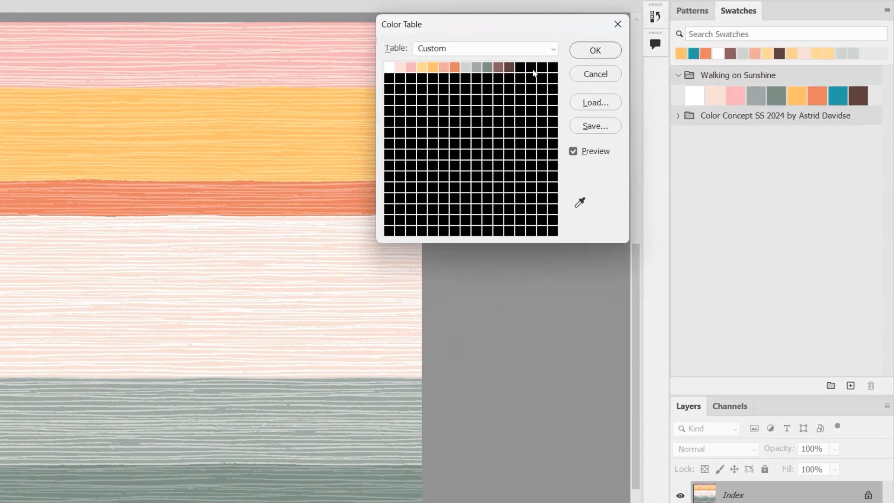
Step: Fill the last three cells of the color table's first row with a gradient from PANTONE 11-1305 TCX to the orange swatch, and check the middle tone
{"action": "left_click_drag", "start_coordinate": [533, 73], "coordinate": [552, 67]}
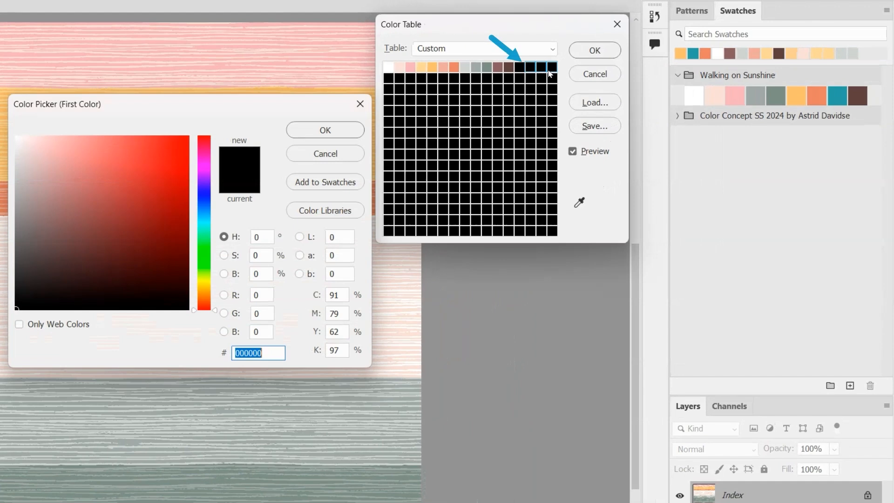
{"action": "left_click", "coordinate": [713, 92]}
{"action": "left_click", "coordinate": [314, 209]}
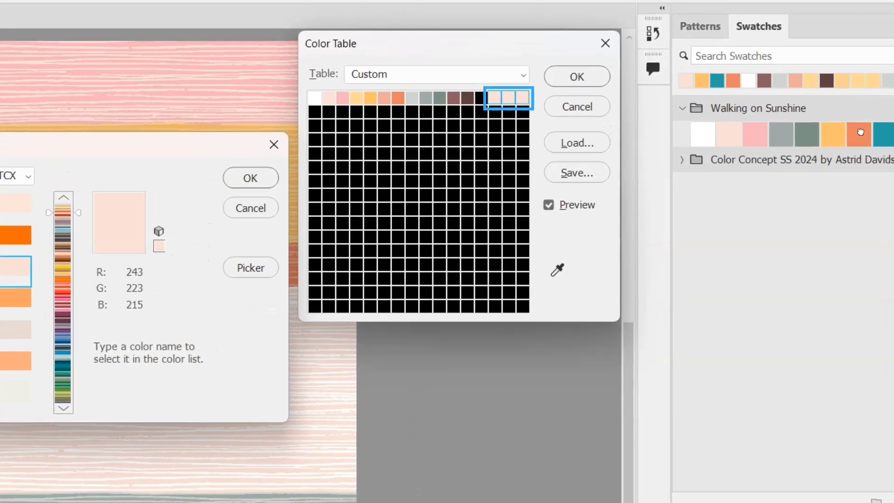
{"action": "left_click", "coordinate": [817, 94]}
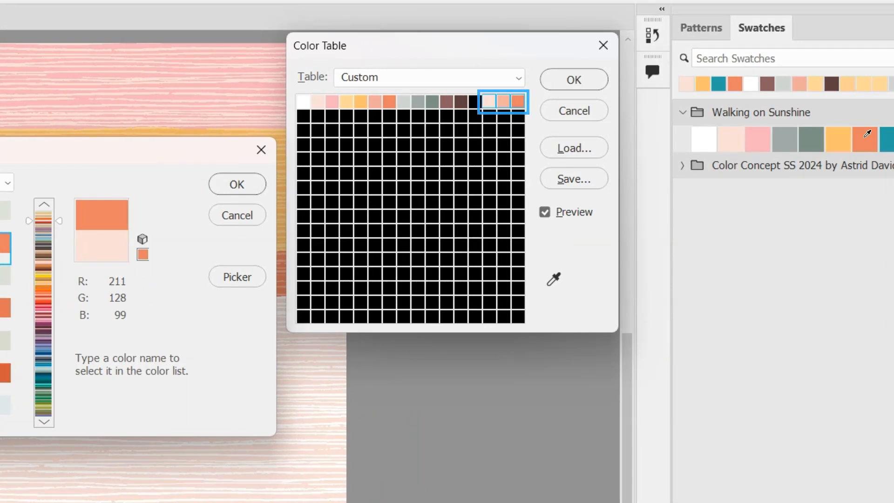
{"action": "left_click", "coordinate": [227, 186]}
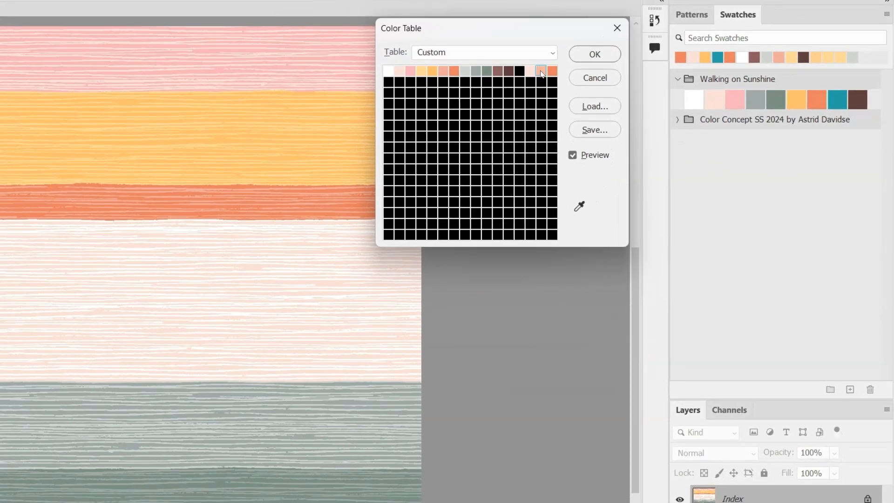
{"action": "left_click", "coordinate": [541, 72]}
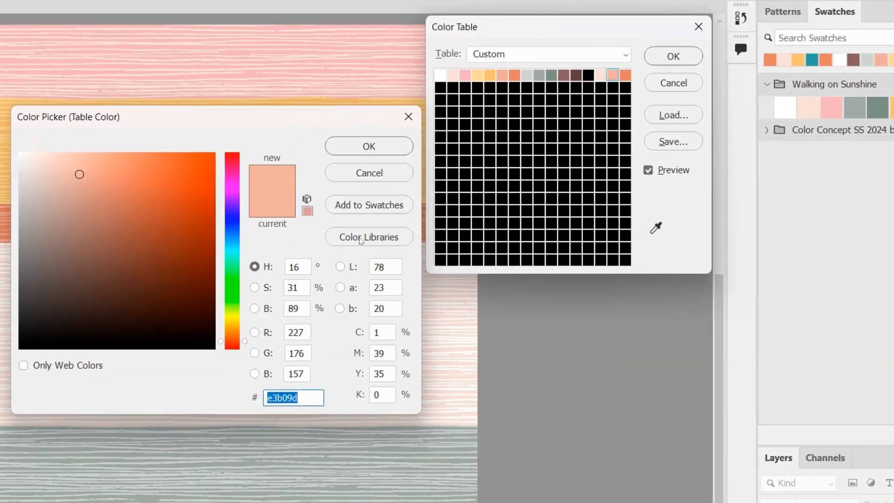
{"action": "left_click", "coordinate": [321, 219]}
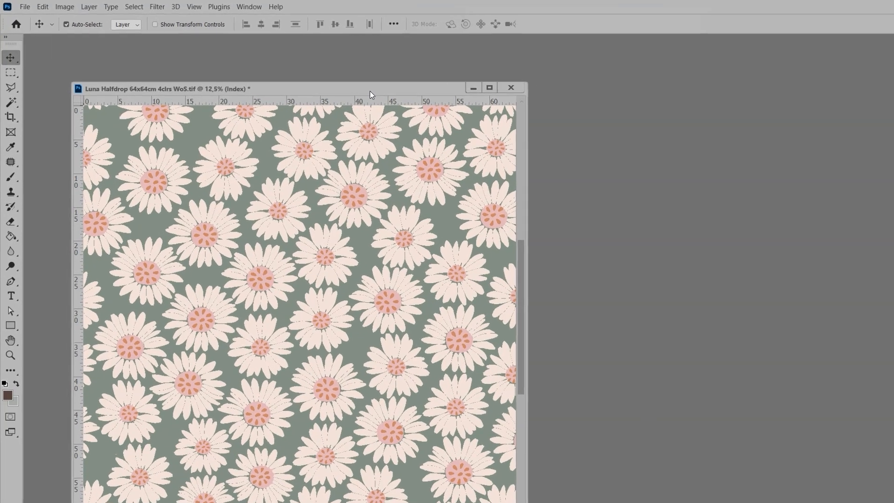
Step: Duplicate the daisy pattern as "Luna Halfdrop 64x64cm 2clrs" and place the copy in its own window beside the original
{"action": "left_click", "coordinate": [57, 6]}
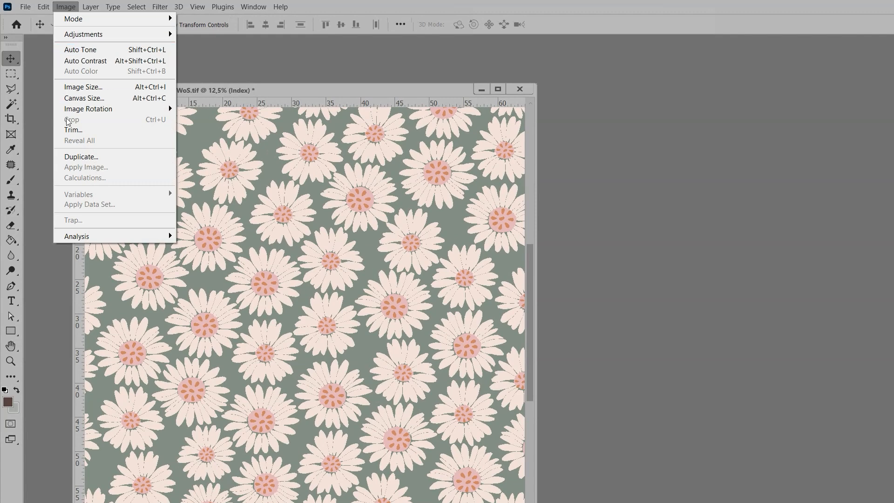
{"action": "left_click", "coordinate": [78, 156]}
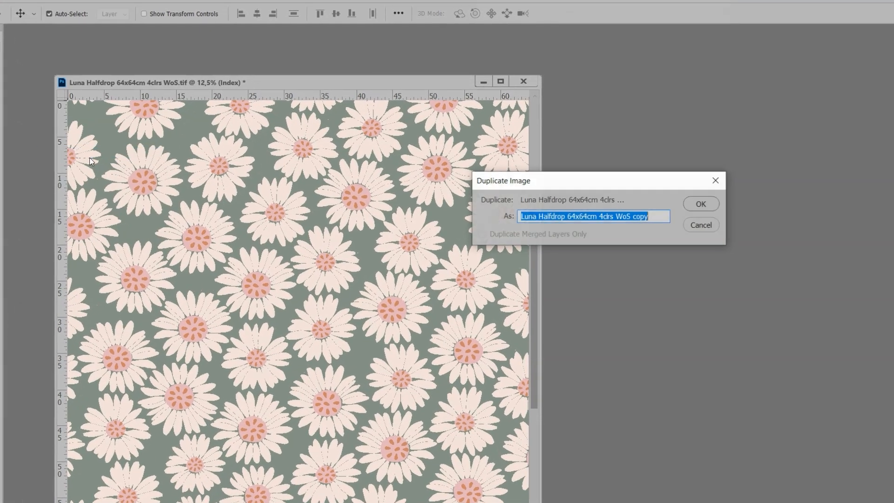
{"action": "type", "text": "Luna Halfdrop 64x64cm 2clrs"}
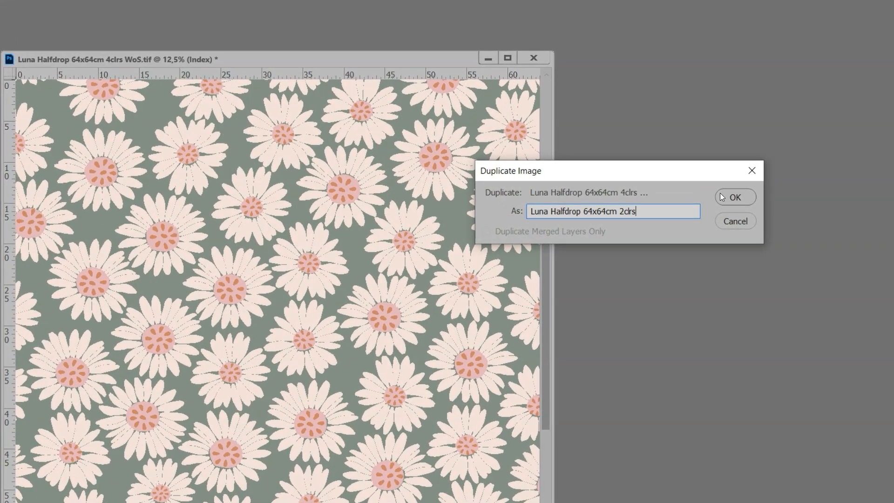
{"action": "left_click", "coordinate": [721, 197]}
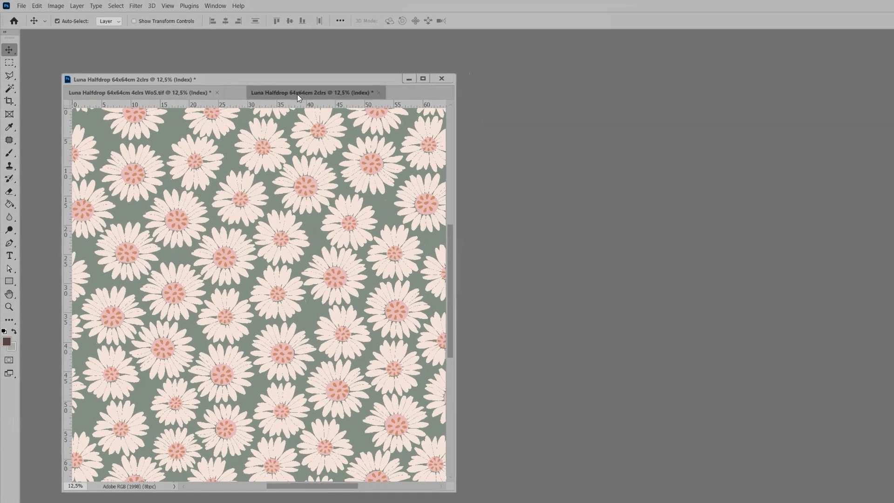
{"action": "left_click_drag", "start_coordinate": [297, 94], "coordinate": [521, 88]}
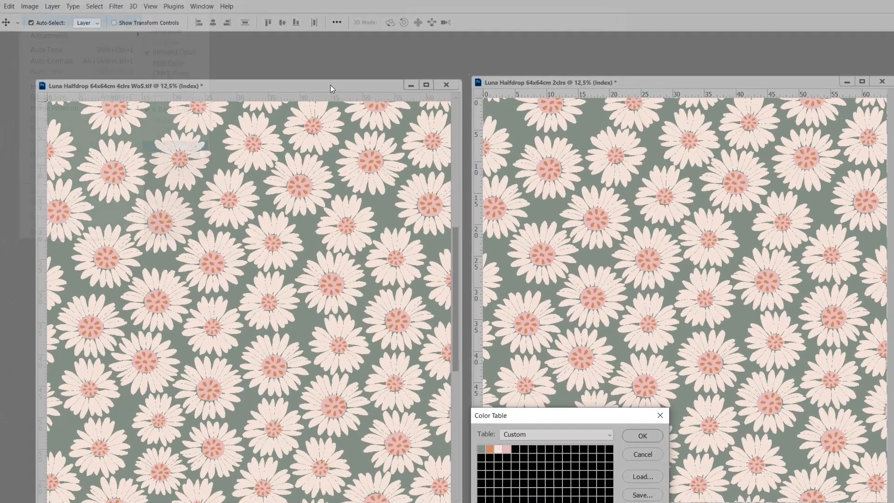
Step: In the color table of the 4-color daisy pattern, replace the green background color with the Belgian Block swatch
{"action": "left_click", "coordinate": [33, 6]}
{"action": "mouse_move", "coordinate": [40, 20]}
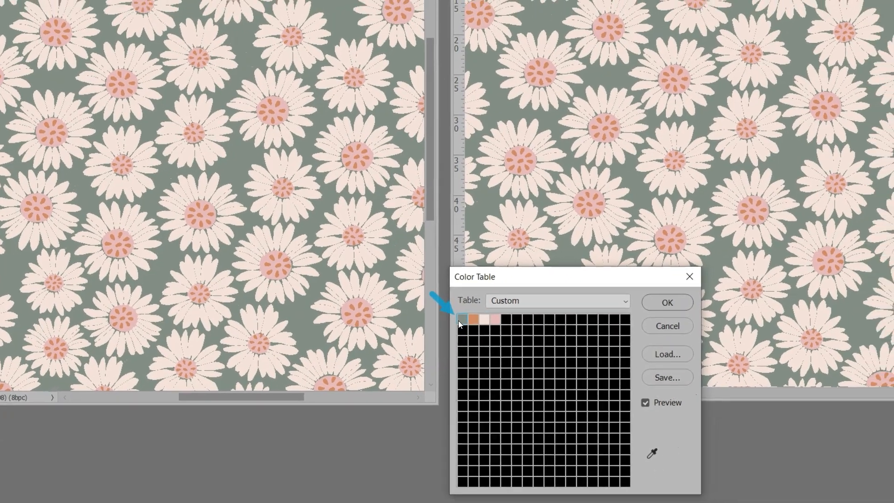
{"action": "left_click", "coordinate": [481, 311]}
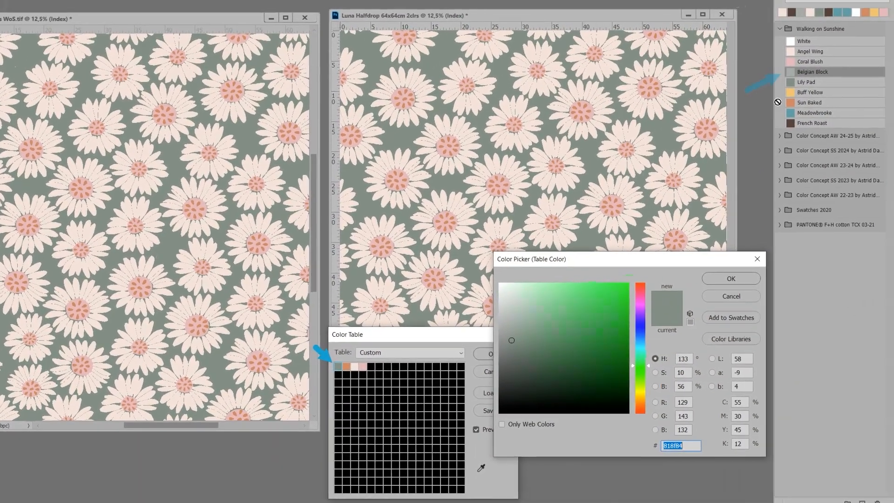
{"action": "left_click", "coordinate": [814, 73]}
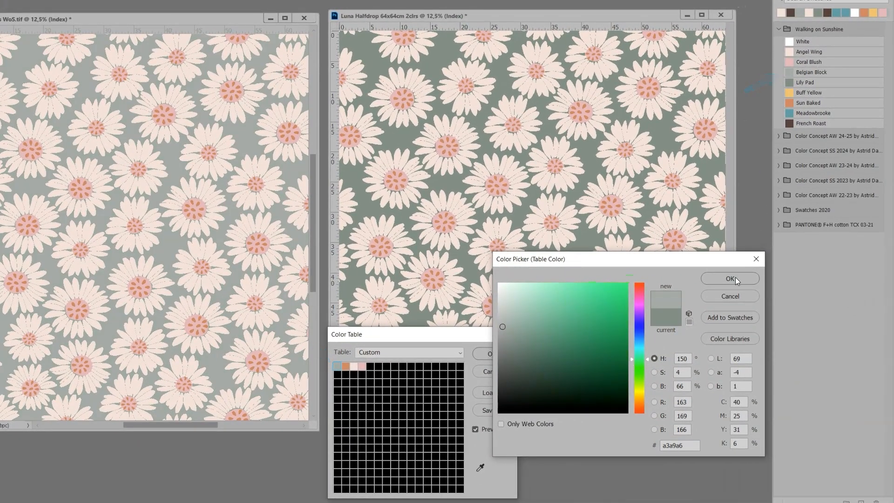
{"action": "left_click", "coordinate": [734, 278]}
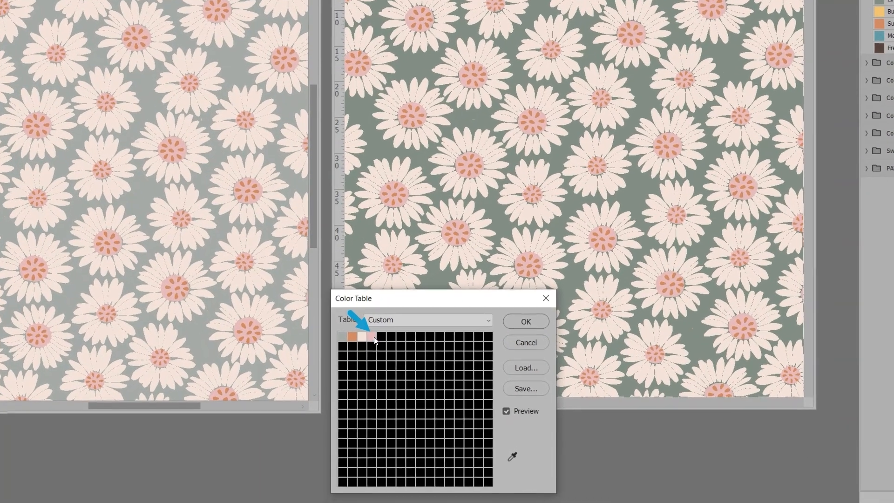
Step: Replace the pink of the flower centers in the color table with the Belgian Block swatch
{"action": "left_click", "coordinate": [374, 337]}
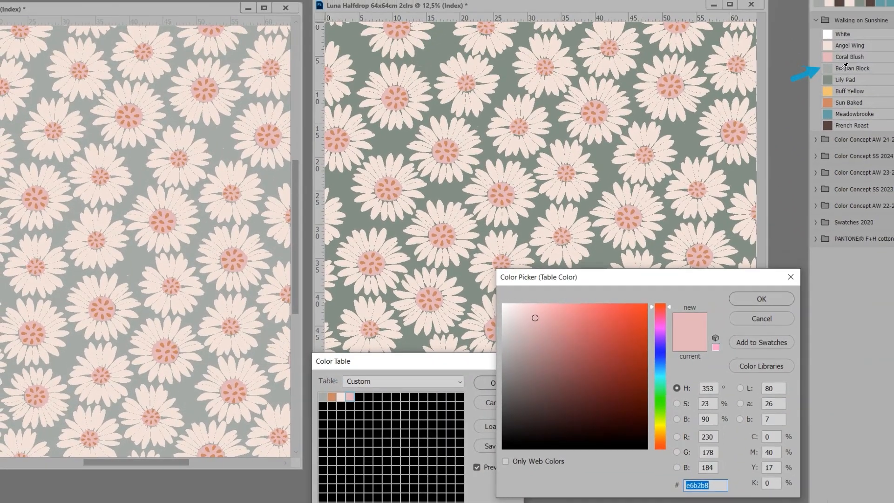
{"action": "left_click", "coordinate": [831, 70]}
{"action": "left_click", "coordinate": [765, 300]}
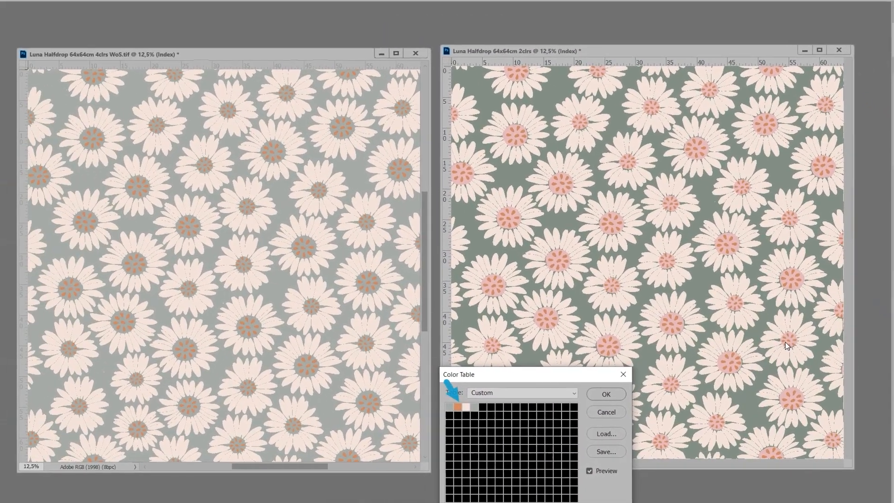
Step: Replace the orange in the color table with the petal color f3dfd7 sampled from the pattern, and accept the color table
{"action": "left_click", "coordinate": [336, 397]}
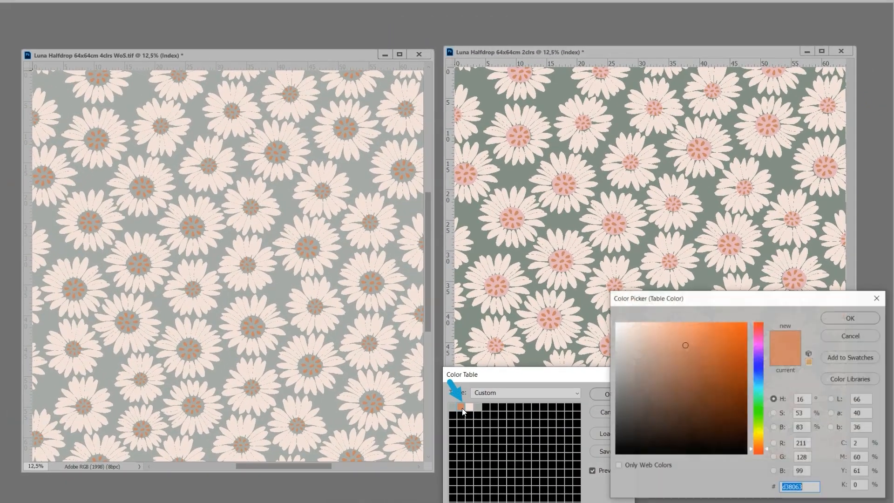
{"action": "left_click", "coordinate": [377, 320]}
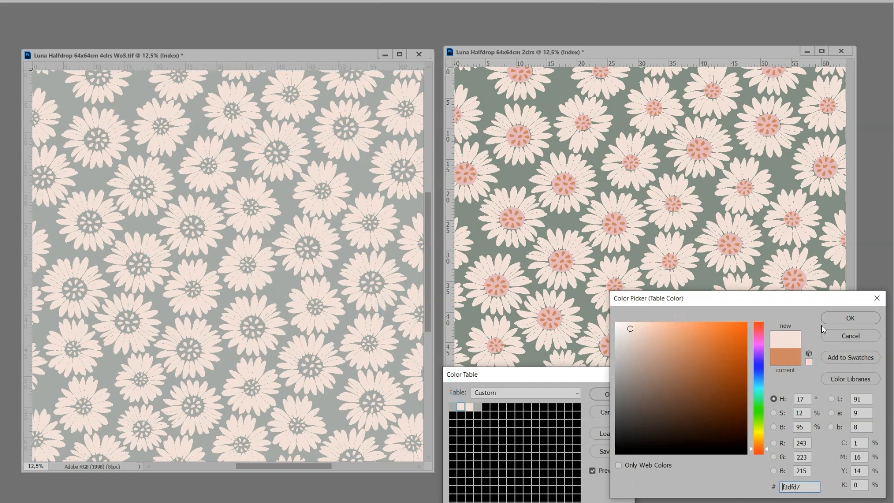
{"action": "left_click", "coordinate": [851, 318]}
{"action": "left_click", "coordinate": [607, 394]}
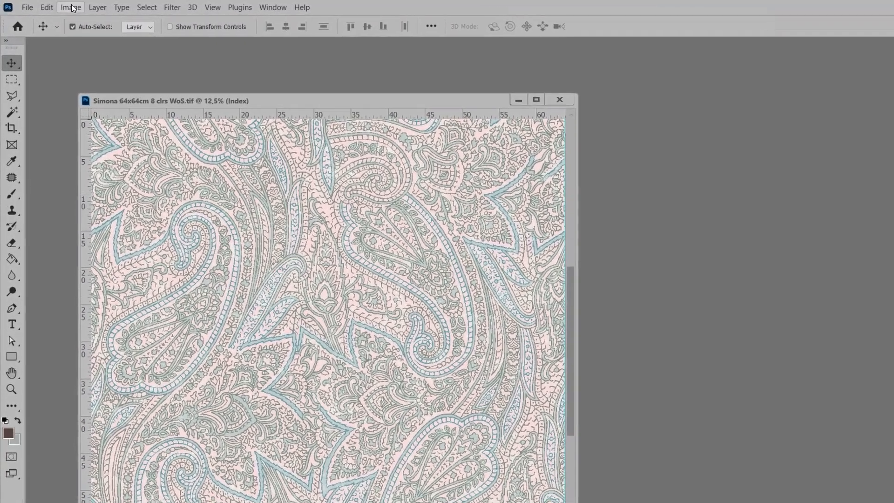
Step: Duplicate the paisley pattern as "Simona 64x64cm 2 clrs" and place the copy in its own window beside the original
{"action": "left_click", "coordinate": [71, 7]}
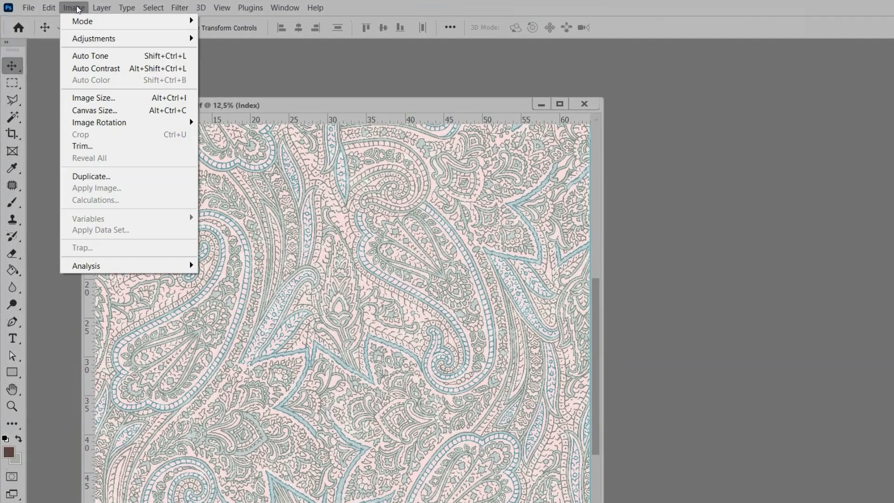
{"action": "left_click", "coordinate": [88, 178]}
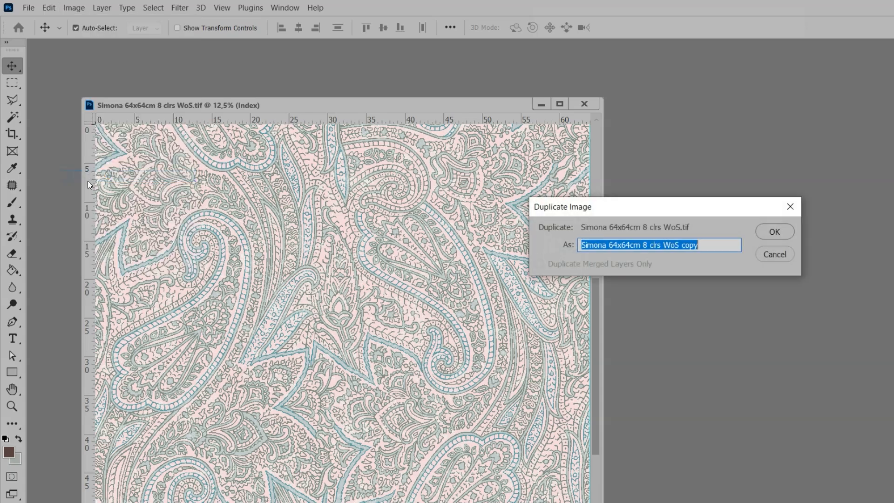
{"action": "left_click_drag", "start_coordinate": [644, 245], "coordinate": [735, 244]}
{"action": "type", "text": "2 clrs"}
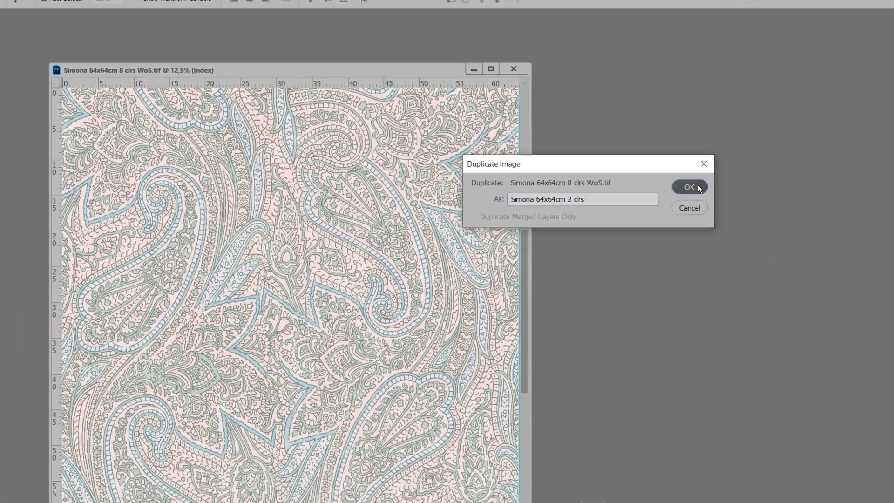
{"action": "left_click", "coordinate": [774, 231]}
{"action": "left_click_drag", "start_coordinate": [236, 42], "coordinate": [524, 21]}
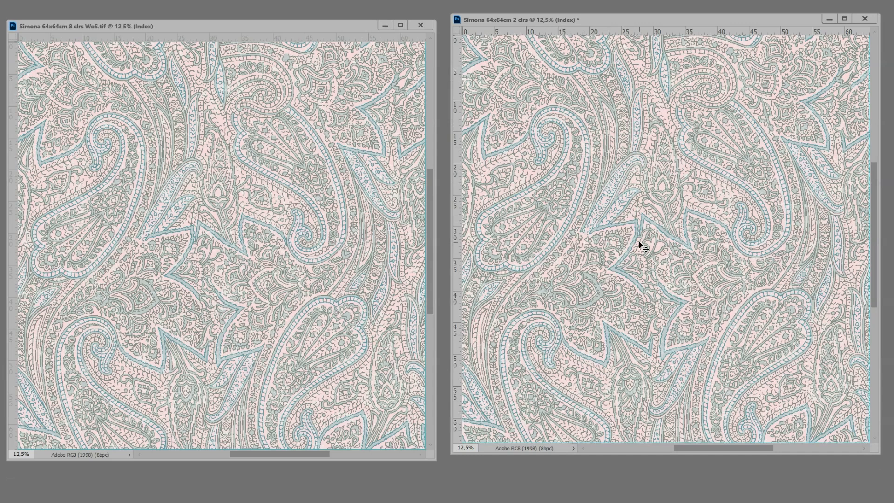
Step: In the color table of the 8-color paisley, replace the seventh color, a light blue-gray, with the background pink f8d7dd sampled from the pattern
{"action": "key", "text": "z"}
{"action": "left_click_drag", "start_coordinate": [647, 238], "coordinate": [819, 80]}
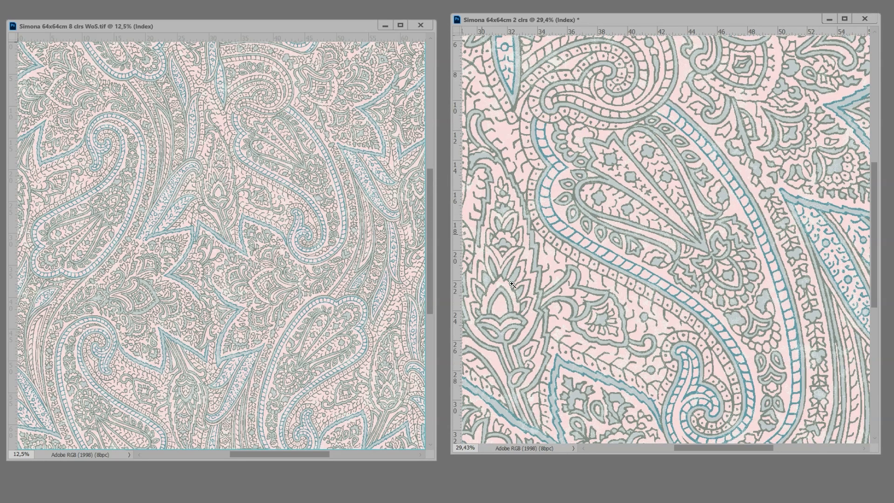
{"action": "left_click_drag", "start_coordinate": [217, 240], "coordinate": [385, 84]}
{"action": "key", "text": "v"}
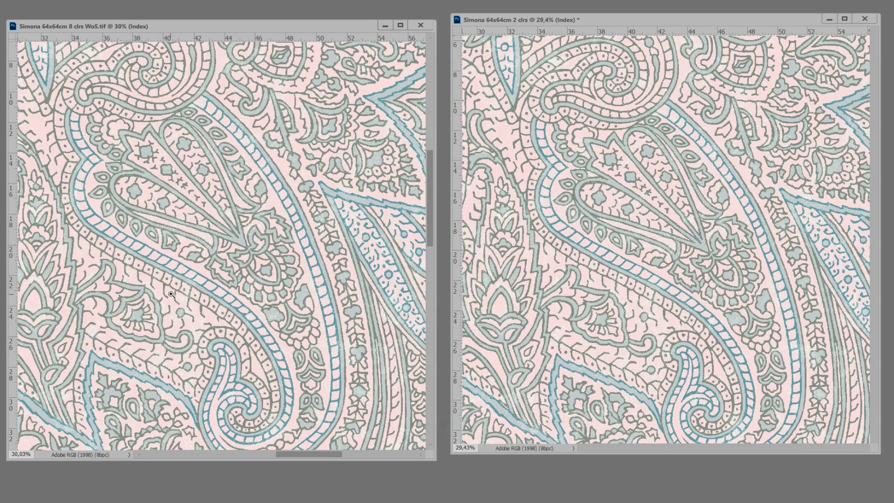
{"action": "left_click_drag", "start_coordinate": [172, 294], "coordinate": [340, 147]}
{"action": "left_click_drag", "start_coordinate": [245, 281], "coordinate": [396, 103]}
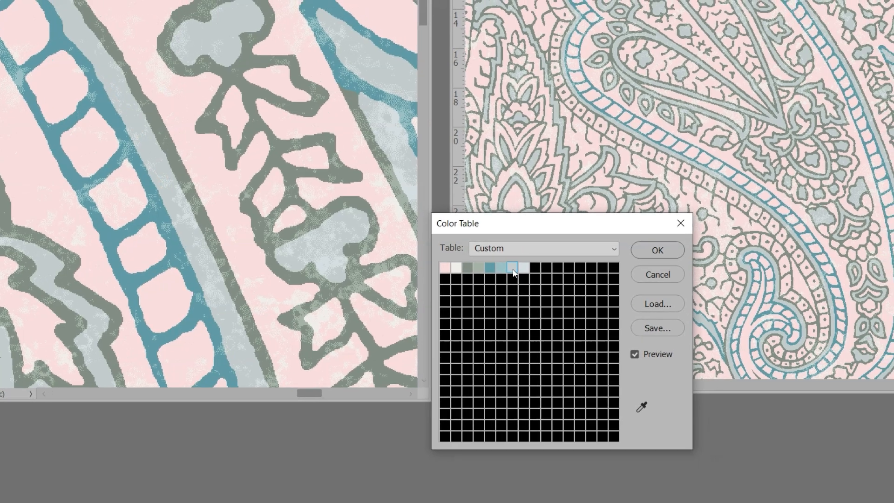
{"action": "left_click", "coordinate": [530, 265]}
{"action": "left_click", "coordinate": [156, 274]}
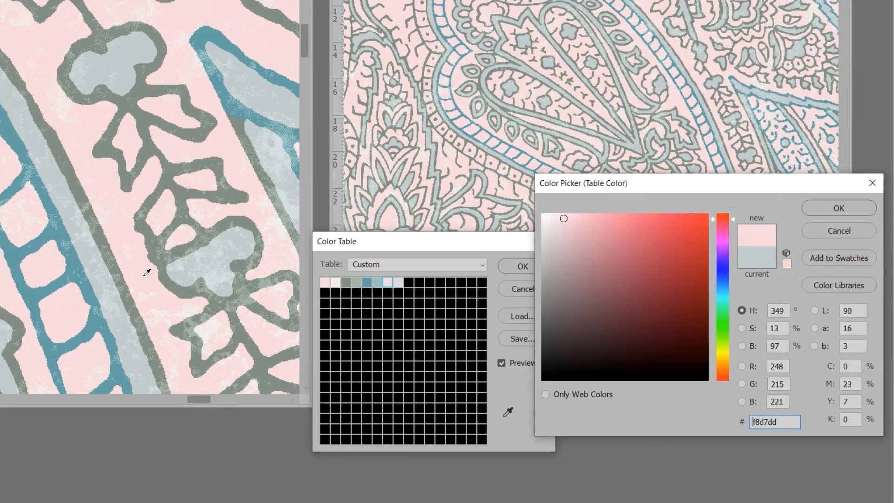
{"action": "left_click", "coordinate": [839, 207]}
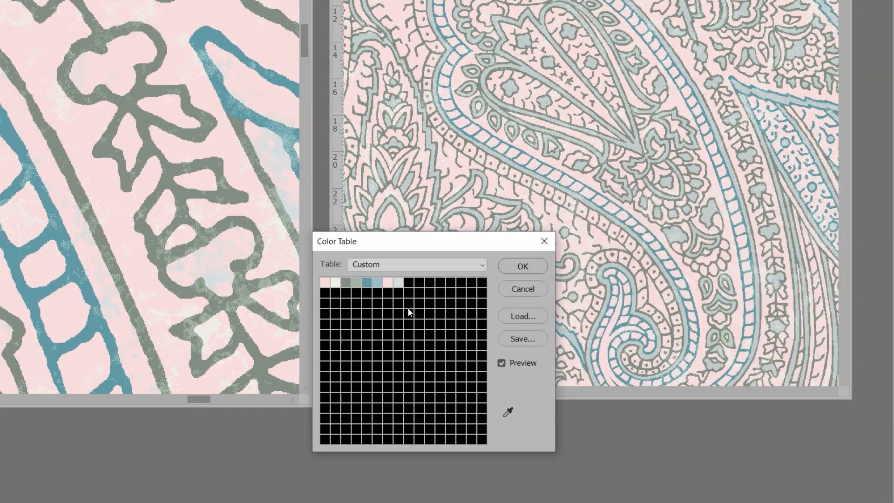
Step: Replace the eighth table color, the palest blue, with the background pink f8d7dd sampled from the pattern
{"action": "left_click", "coordinate": [395, 284]}
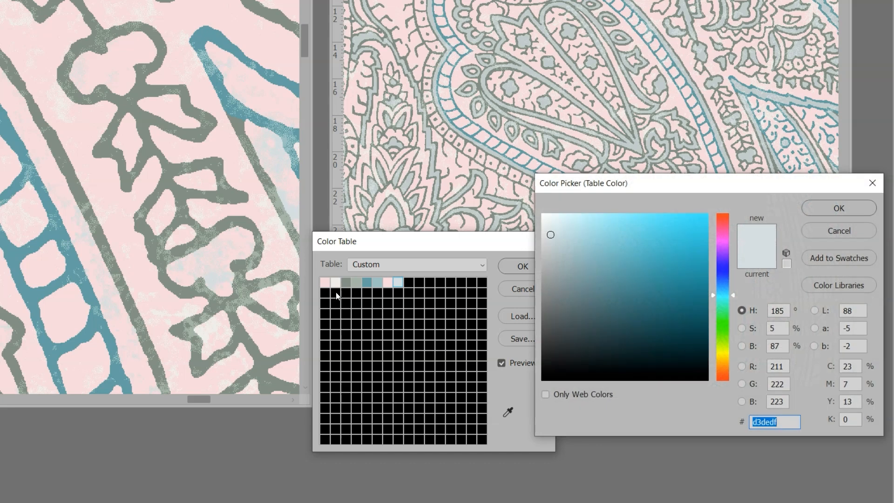
{"action": "left_click", "coordinate": [202, 322]}
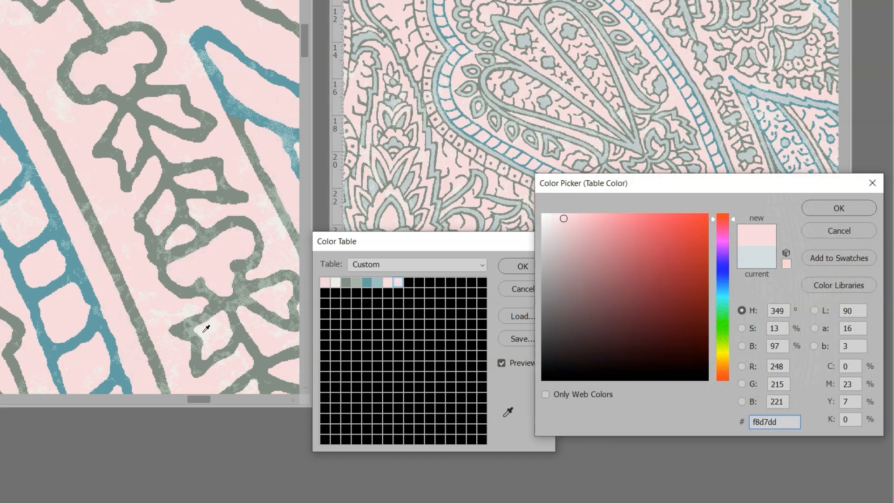
{"action": "left_click", "coordinate": [840, 208]}
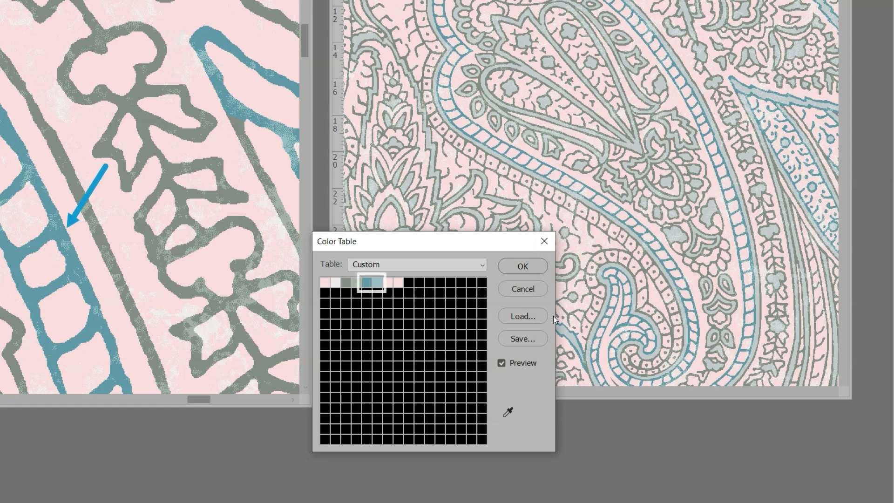
Step: Replace the teal outline color in the color table with the gray-green 818f84 sampled from the pattern's outlines
{"action": "left_click", "coordinate": [370, 283]}
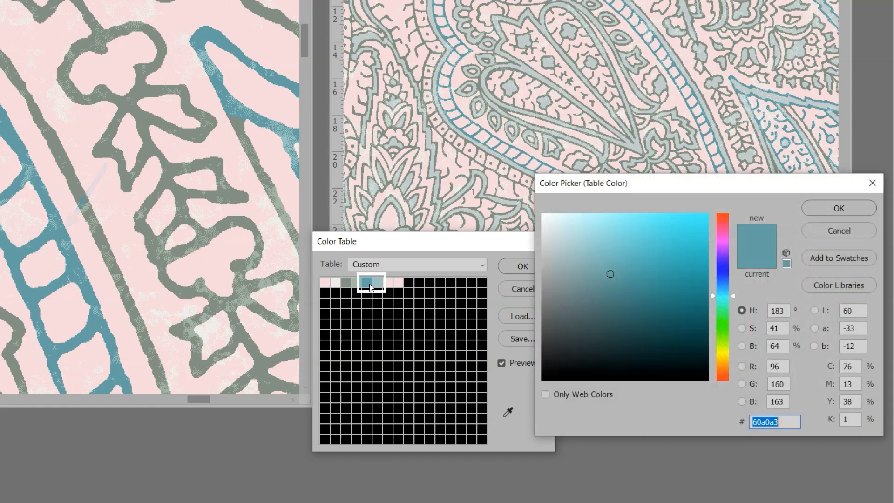
{"action": "left_click", "coordinate": [145, 116]}
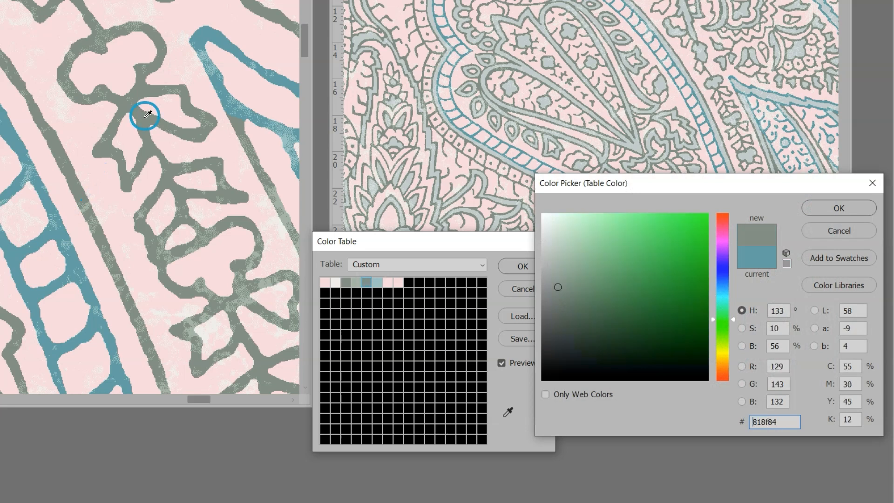
{"action": "left_click", "coordinate": [834, 203]}
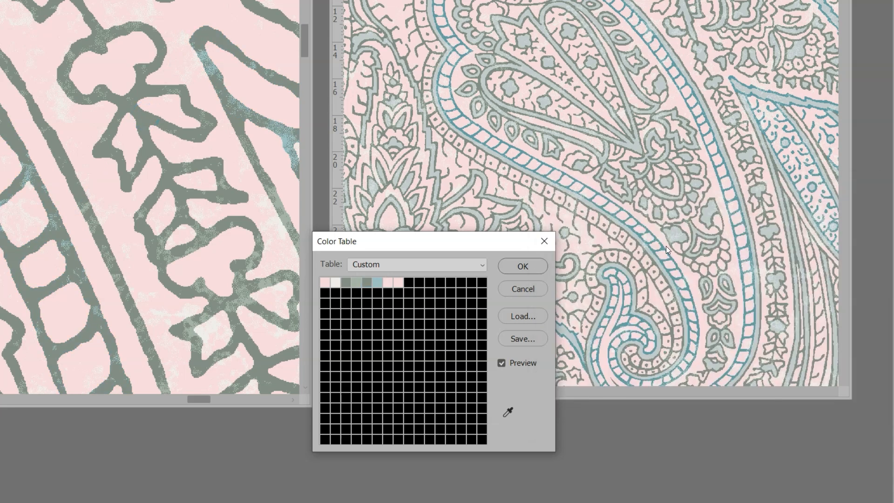
Step: Replace the sixth table color, a light blue, with the pale gray-green a3b5a6 sampled from the pattern's outlines
{"action": "left_click", "coordinate": [377, 282]}
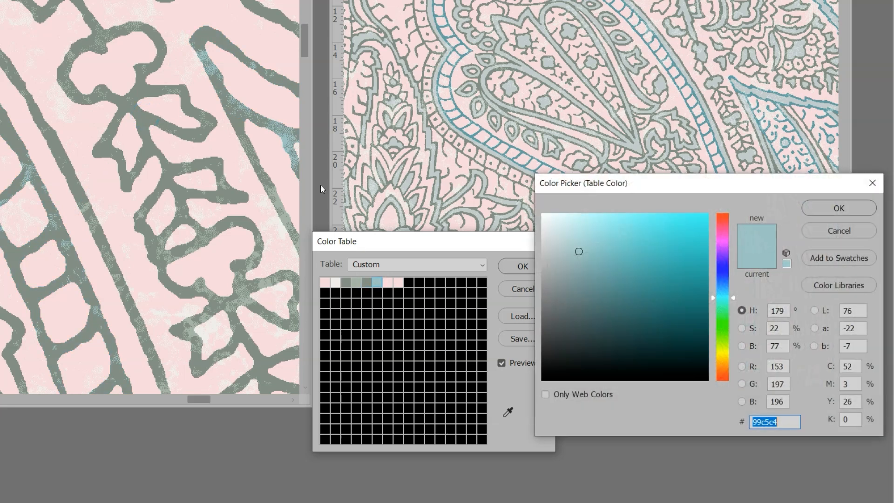
{"action": "left_click", "coordinate": [71, 52]}
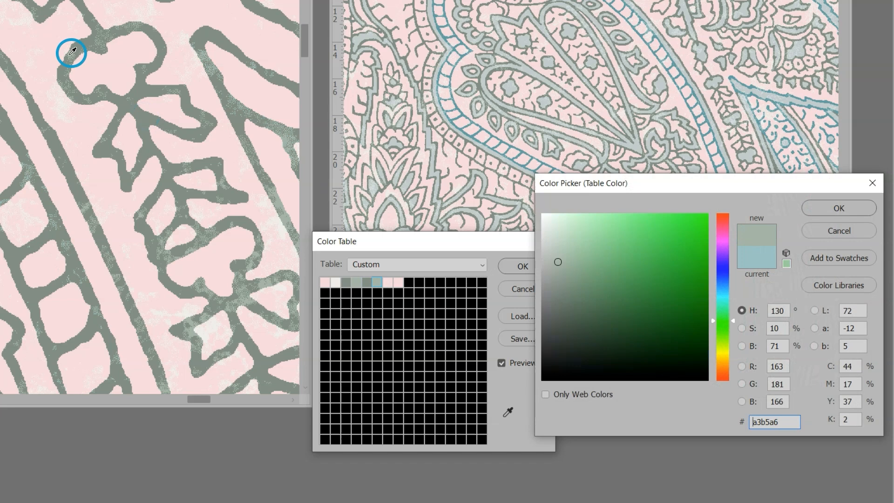
{"action": "left_click", "coordinate": [821, 208]}
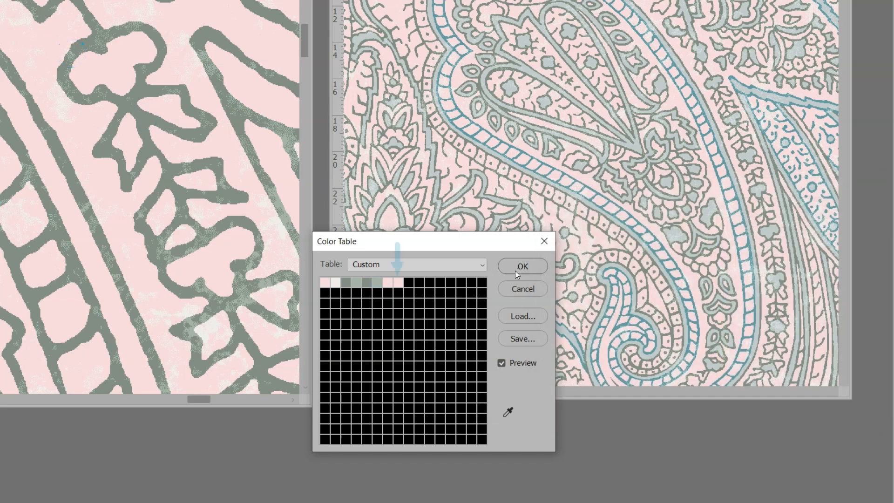
Step: Change the eighth table color to the off-white f0eee9 sampled from the pattern, and apply the color table
{"action": "left_click", "coordinate": [398, 282]}
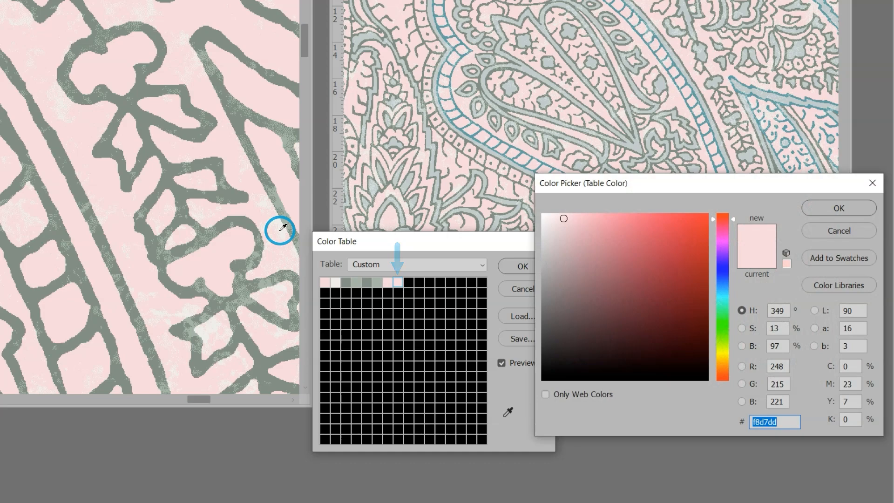
{"action": "left_click", "coordinate": [279, 230]}
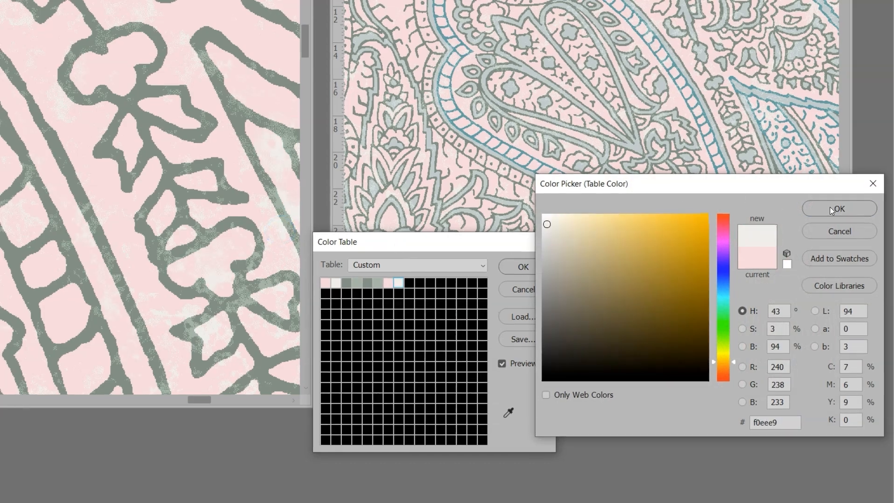
{"action": "left_click", "coordinate": [830, 207]}
{"action": "left_click", "coordinate": [519, 278]}
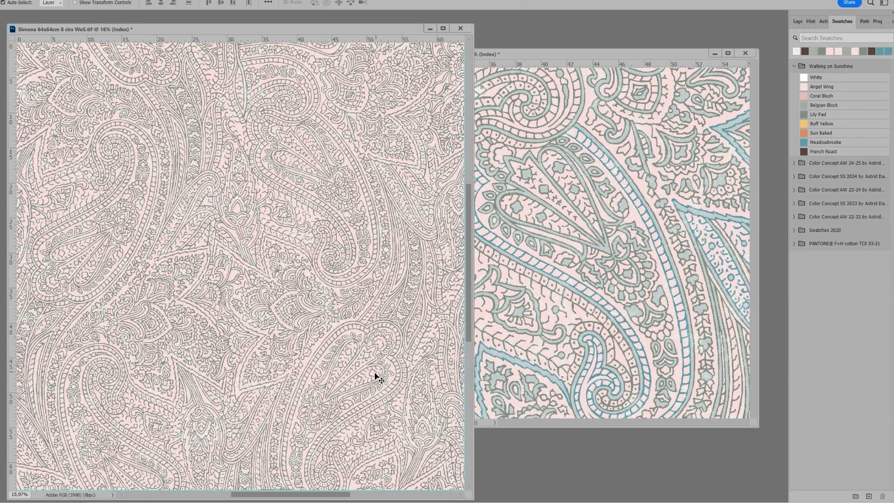
Step: In the 8-color paisley's color table, replace the seventh color with the gray-blue c1ccca sampled from the motif fills of the 2-color copy
{"action": "key", "text": "z"}
{"action": "left_click_drag", "start_coordinate": [283, 231], "coordinate": [376, 136]}
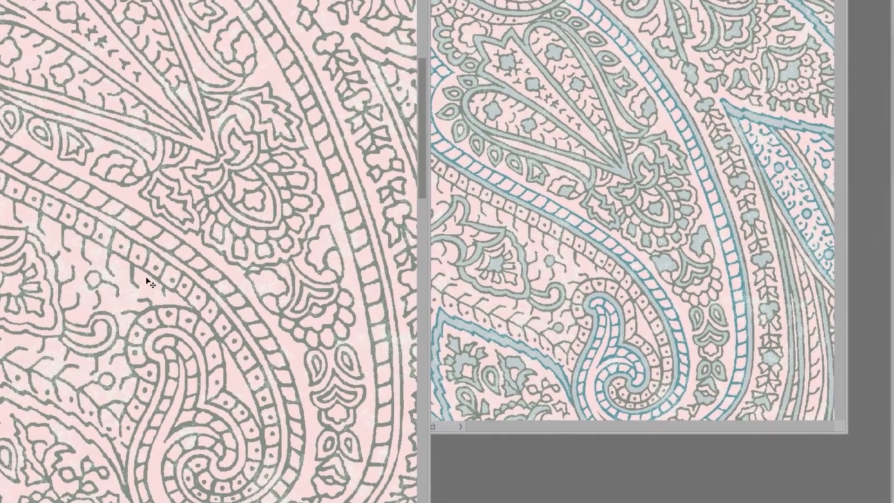
{"action": "key", "text": "alt+i"}
{"action": "key", "text": "m"}
{"action": "key", "text": "t"}
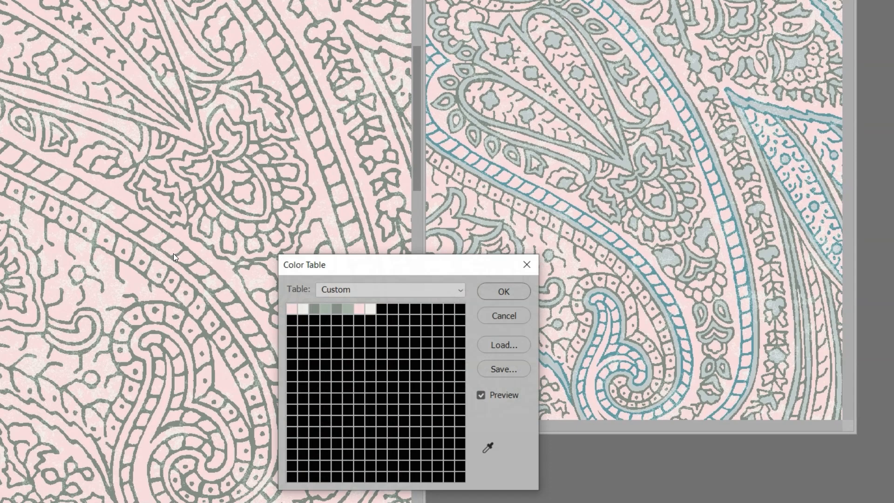
{"action": "left_click", "coordinate": [359, 308]}
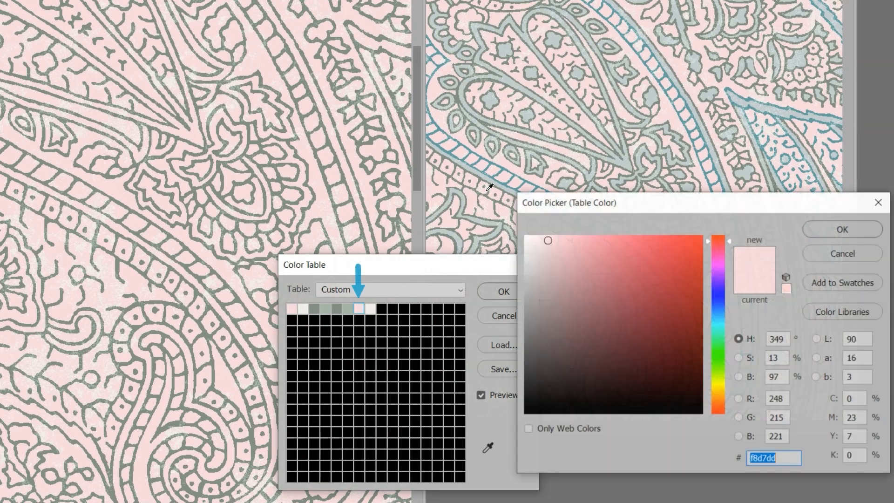
{"action": "left_click", "coordinate": [627, 157]}
{"action": "left_click", "coordinate": [822, 229]}
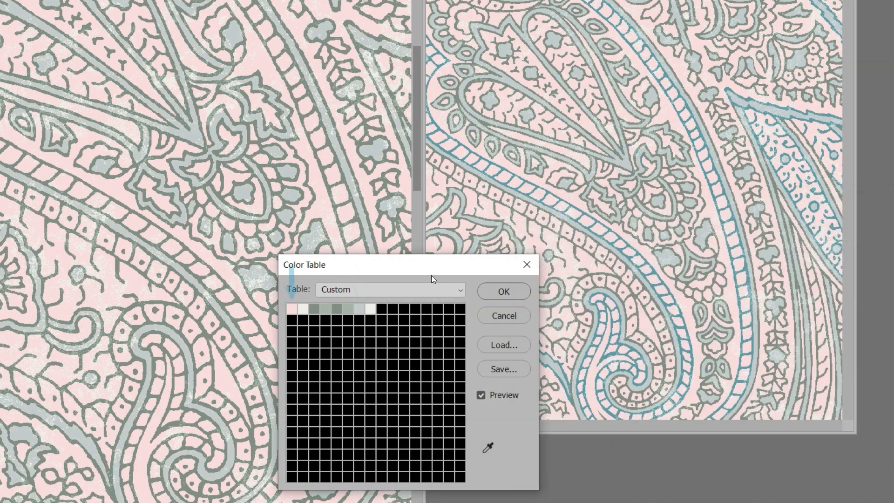
Step: Replace the first table color with the sampled gray-blue c1ccca, and refine it to PANTONE 12-4806 TCX from the PANTONE F+H cotton TCX library
{"action": "left_click", "coordinate": [290, 307]}
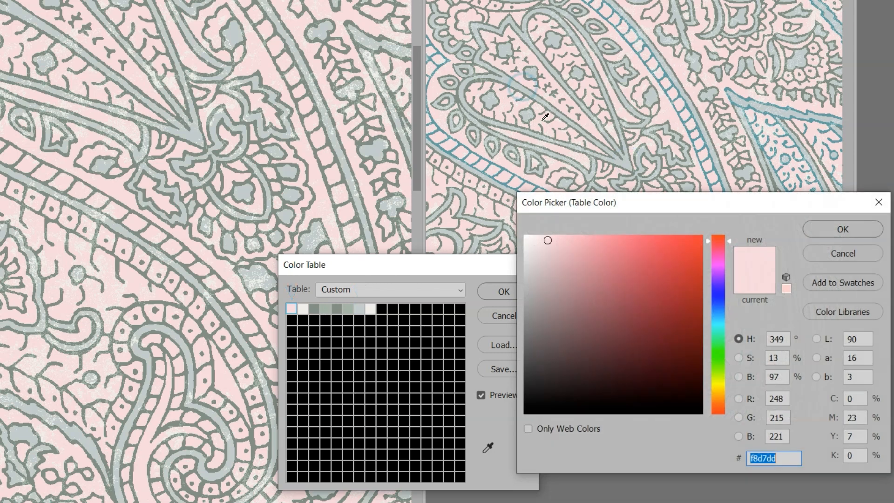
{"action": "left_click", "coordinate": [519, 86]}
{"action": "key", "text": "Return"}
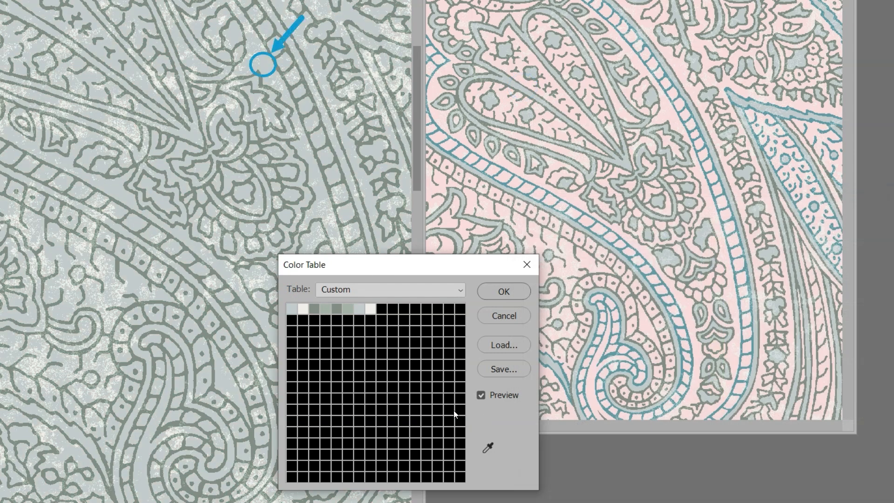
{"action": "left_click", "coordinate": [290, 307]}
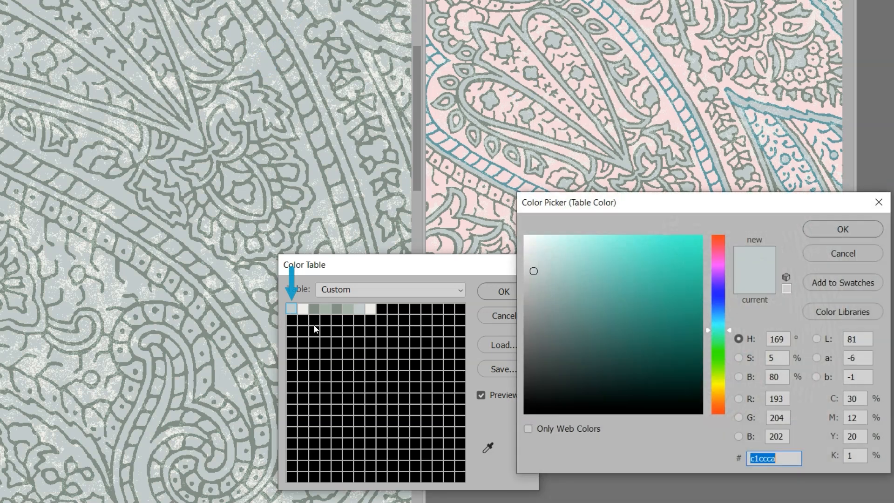
{"action": "left_click", "coordinate": [841, 315]}
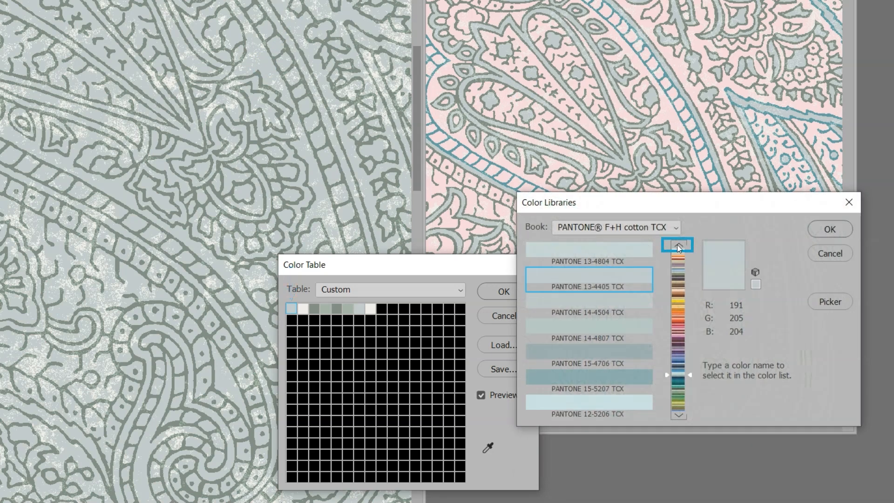
{"action": "left_click", "coordinate": [679, 246]}
{"action": "left_click", "coordinate": [640, 400]}
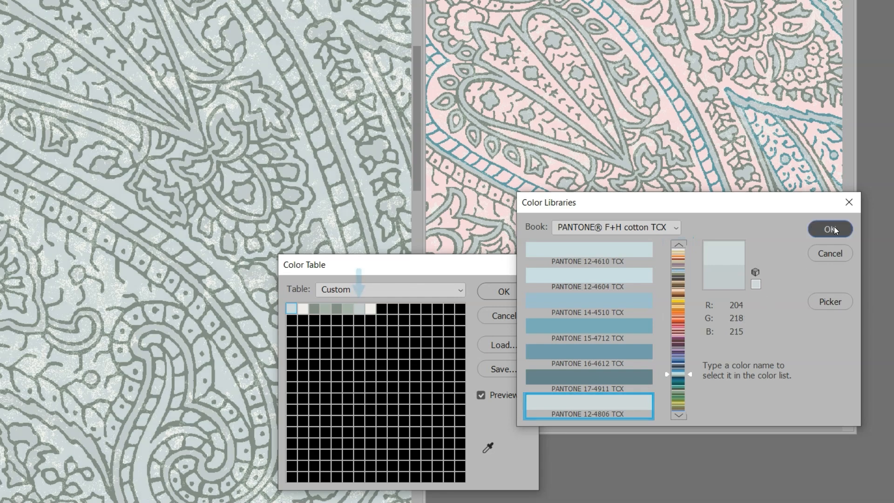
{"action": "left_click", "coordinate": [831, 229]}
Step: Set the seventh table color to PANTONE 12-4806 TCX from the F+H cotton TCX library as well, and apply the color table
{"action": "left_click", "coordinate": [361, 313]}
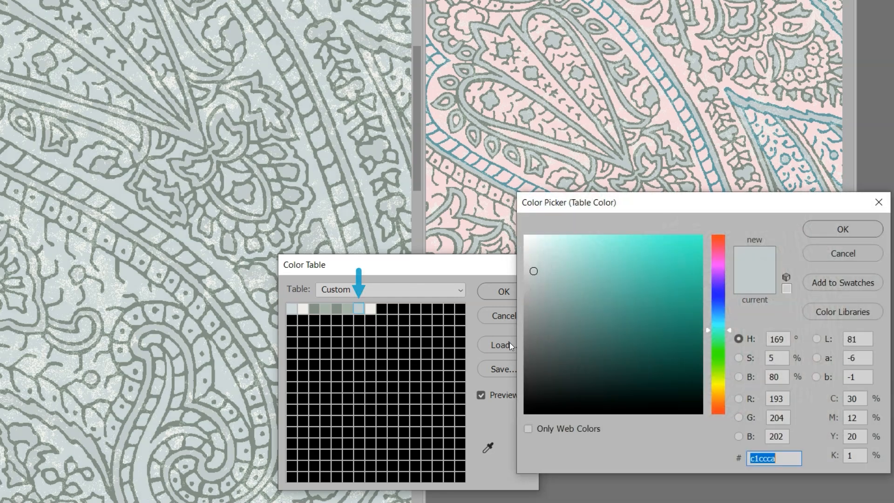
{"action": "left_click", "coordinate": [838, 314]}
{"action": "left_click", "coordinate": [680, 245]}
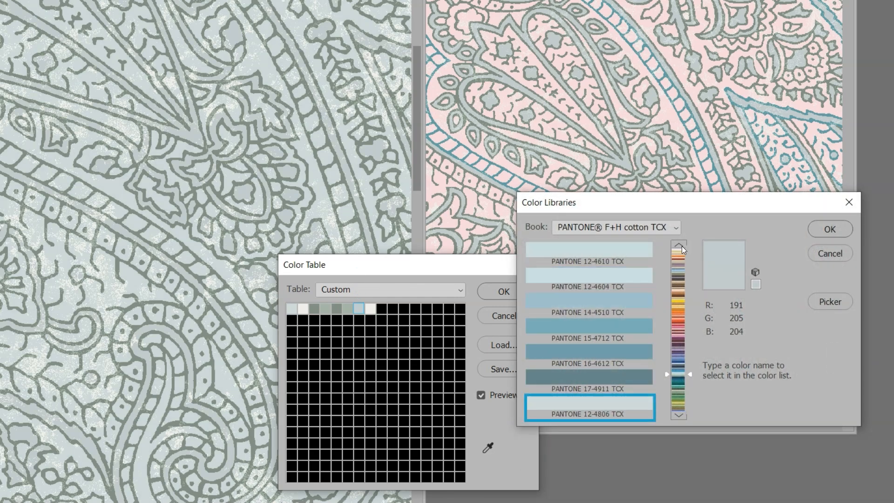
{"action": "left_click", "coordinate": [612, 396]}
{"action": "left_click", "coordinate": [830, 229]}
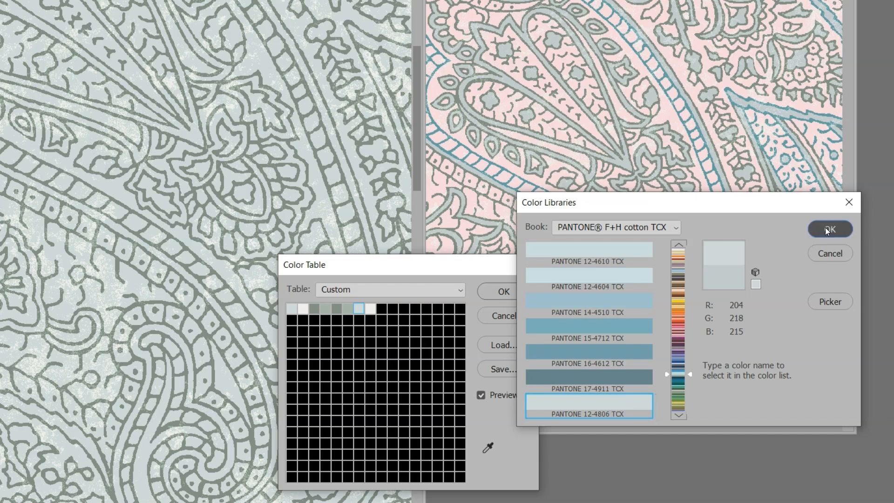
{"action": "left_click", "coordinate": [489, 297]}
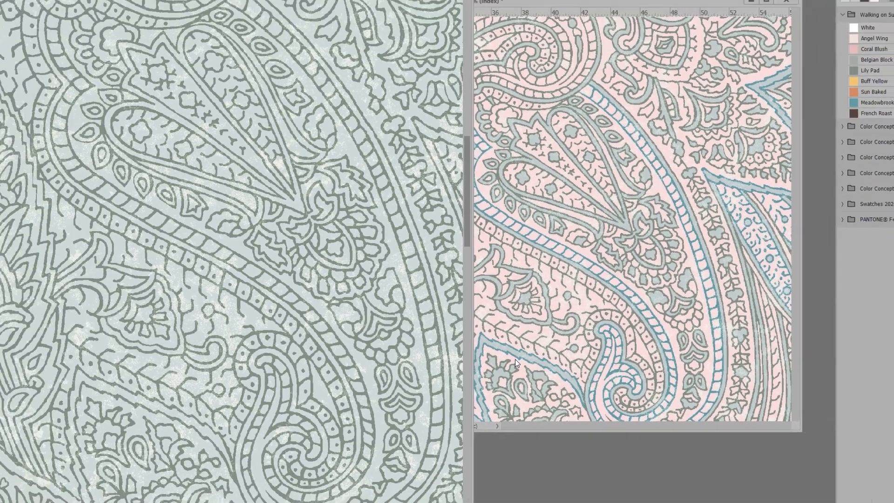
Step: Fit the whole 8-color paisley and the 2-color copy in their windows to compare the two designs
{"action": "key", "text": "ctrl+0"}
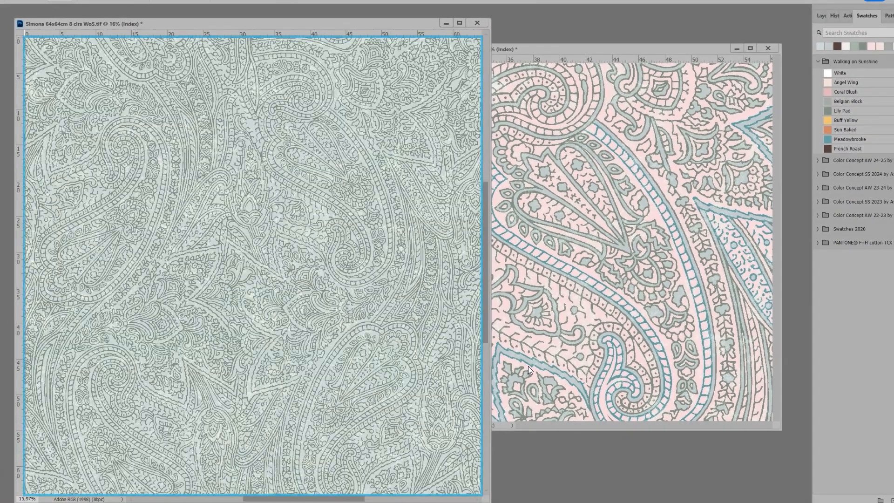
{"action": "left_click", "coordinate": [588, 49]}
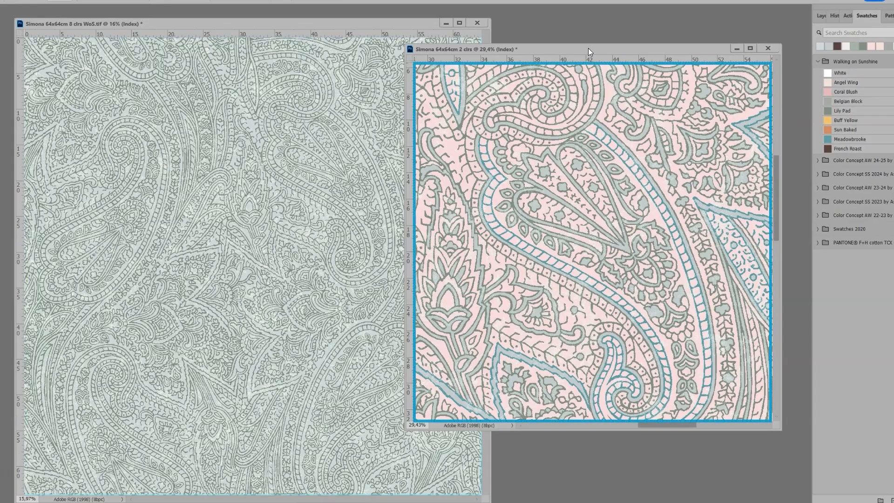
{"action": "key", "text": "ctrl+0"}
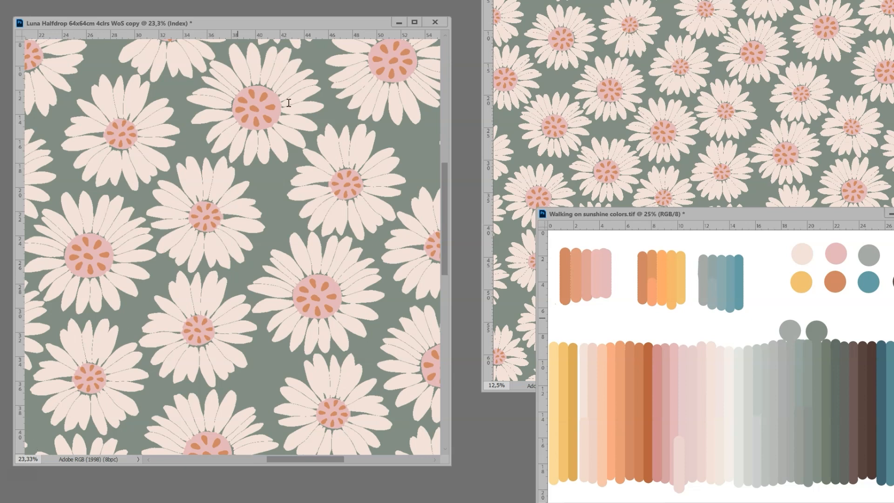
Step: In the Luna daisy copy's color table, replace the green background with the dusty pink d18489 sampled from the color palette
{"action": "left_click", "coordinate": [319, 41]}
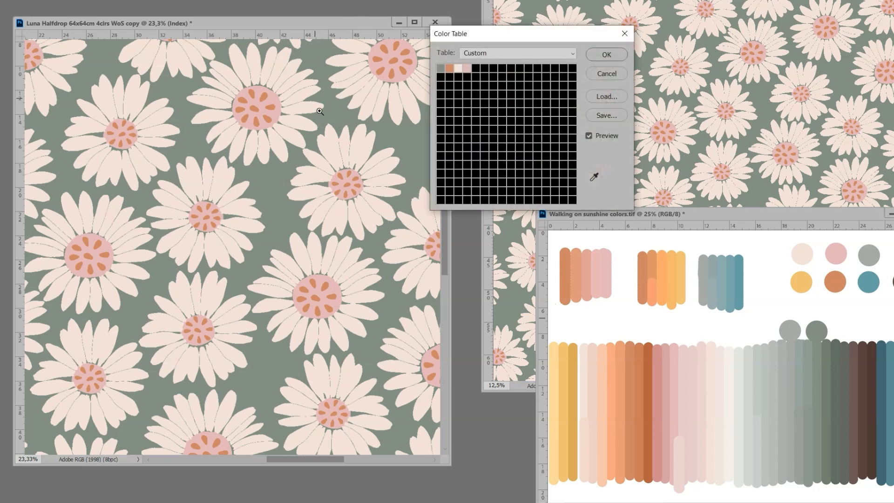
{"action": "left_click", "coordinate": [440, 69]}
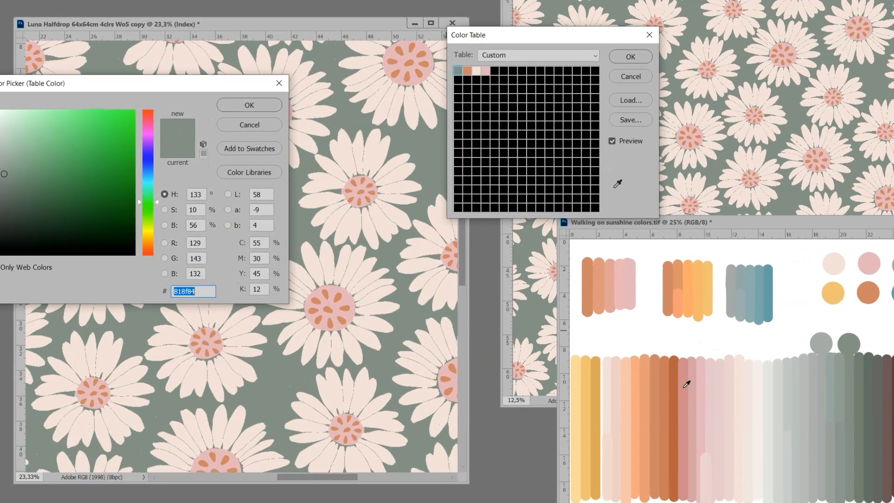
{"action": "left_click", "coordinate": [662, 368]}
{"action": "left_click", "coordinate": [262, 104]}
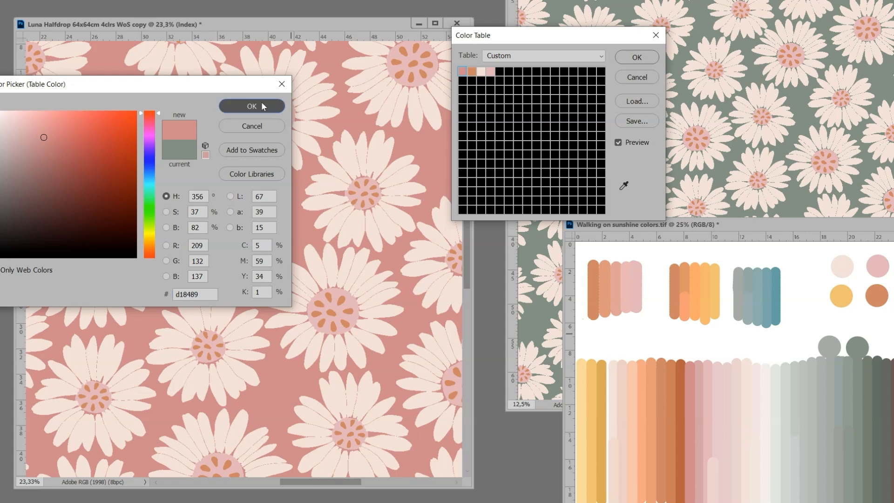
Step: Change the daisy petal color in the table to the off-white f4eee8 sampled from the palette
{"action": "left_click", "coordinate": [481, 72]}
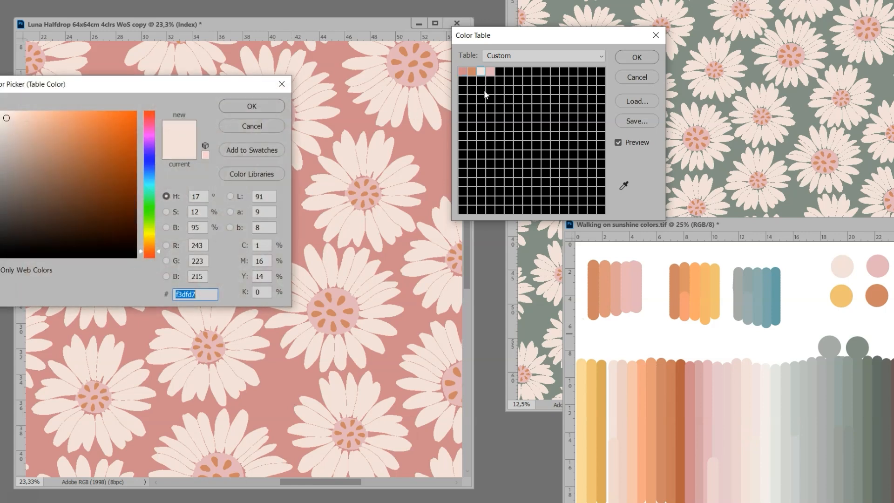
{"action": "left_click", "coordinate": [764, 384]}
{"action": "left_click", "coordinate": [264, 110]}
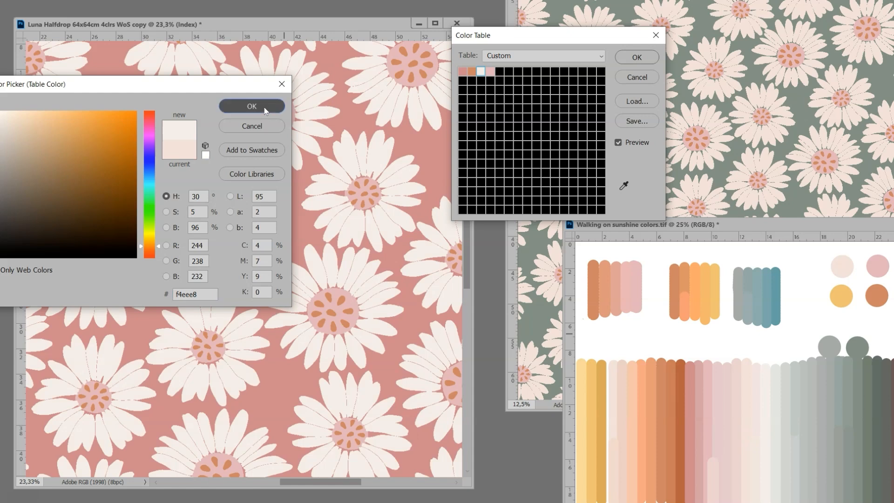
Step: Try the paler pink e6c5ca from the palette on the flower centers, and return them to the pink e6b2b8
{"action": "left_click", "coordinate": [492, 72]}
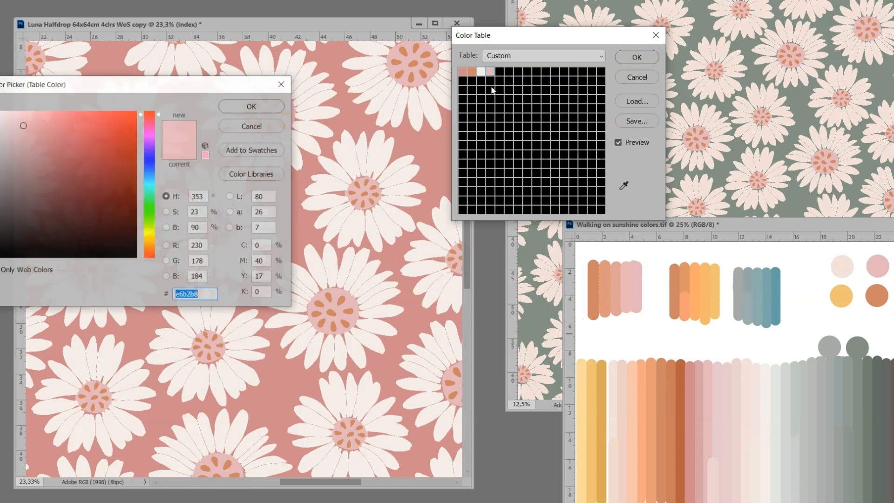
{"action": "left_click", "coordinate": [721, 376]}
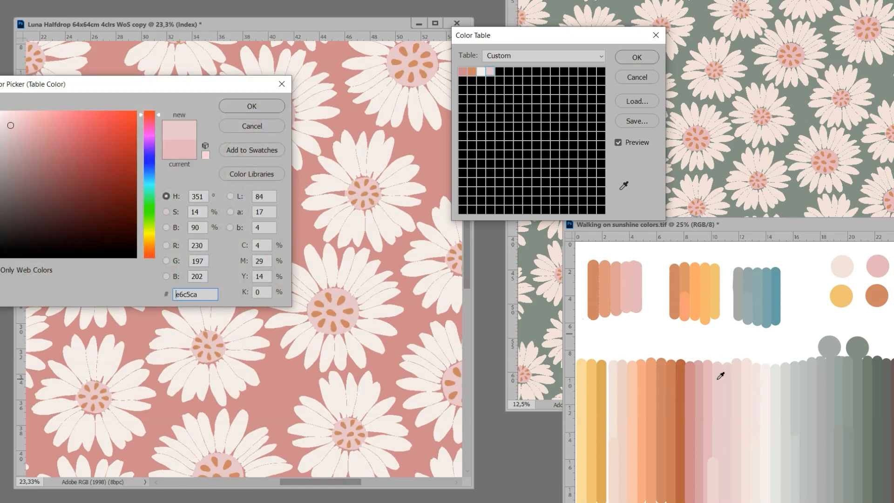
{"action": "left_click", "coordinate": [878, 268]}
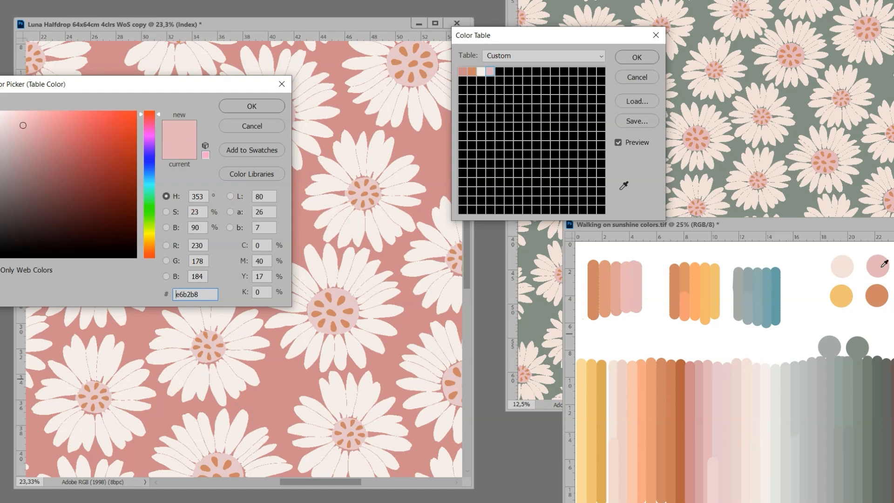
{"action": "left_click", "coordinate": [256, 105]}
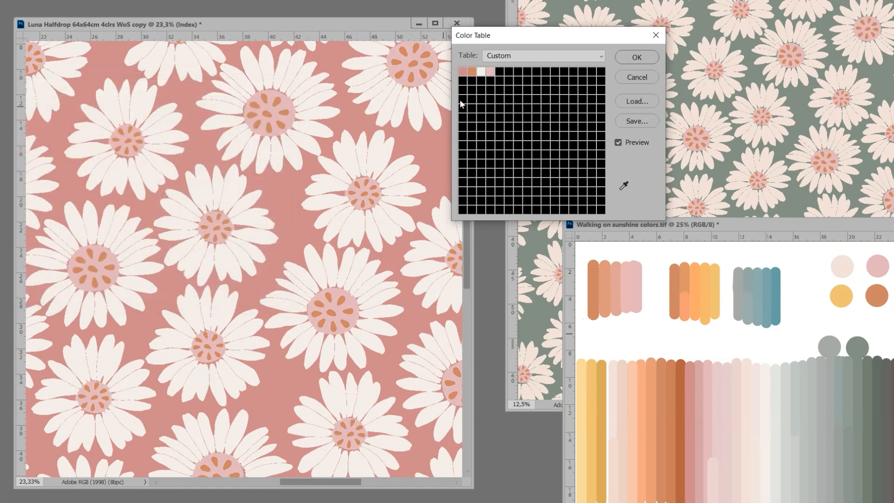
Step: Replace the orange of the flower-center dots with the pale pink edd0ce sampled from the palette, and apply the color table
{"action": "left_click", "coordinate": [471, 73]}
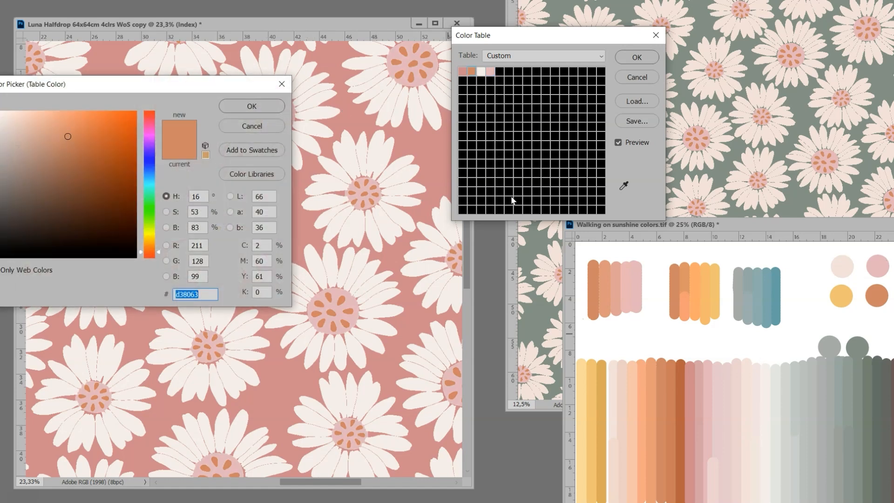
{"action": "left_click", "coordinate": [720, 380]}
{"action": "left_click", "coordinate": [738, 376]}
{"action": "left_click", "coordinate": [740, 378]}
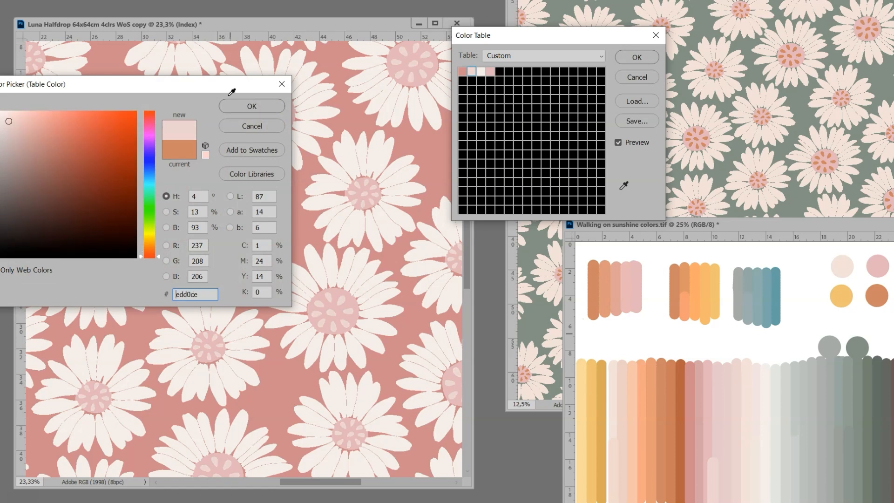
{"action": "left_click", "coordinate": [247, 107]}
{"action": "left_click", "coordinate": [636, 58]}
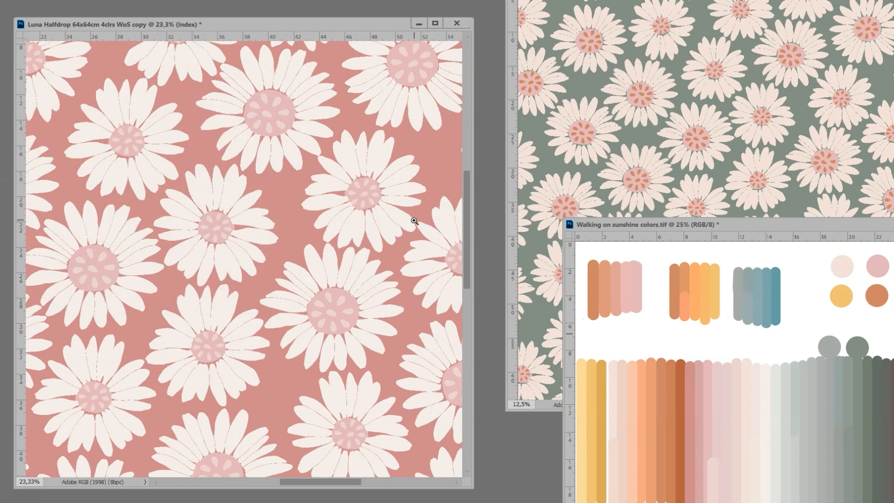
Step: In the Luna daisy copy's color table, replace the dusty pink background with the cream f3dfd7 sampled from the palette
{"action": "key", "text": "alt+i"}
{"action": "key", "text": "m"}
{"action": "key", "text": "t"}
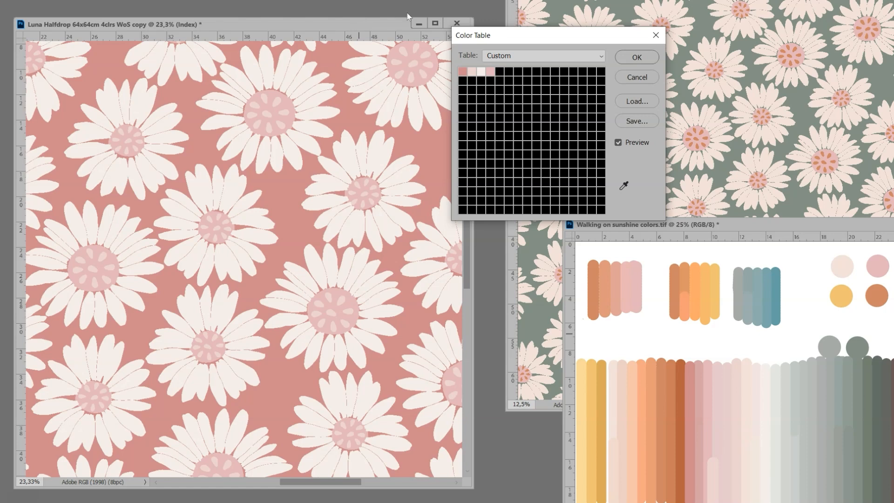
{"action": "left_click", "coordinate": [463, 73]}
{"action": "left_click", "coordinate": [841, 266]}
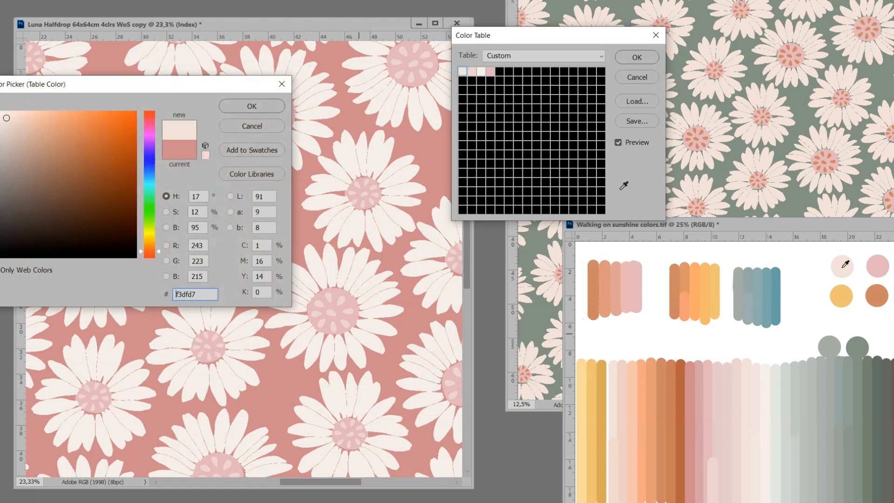
{"action": "left_click", "coordinate": [279, 108]}
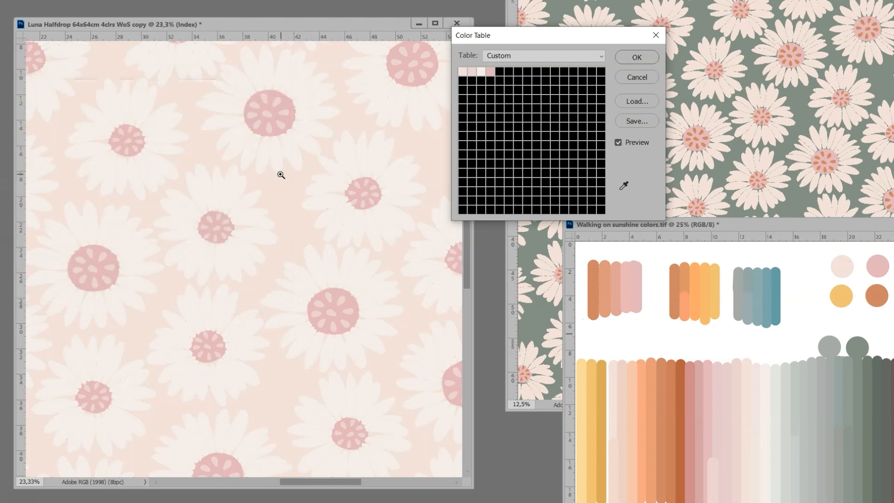
Step: Recolor the daisy petals with the palette pink e6b2b8 and the flower centers with a darker dusty pink from the palette
{"action": "left_click", "coordinate": [483, 71]}
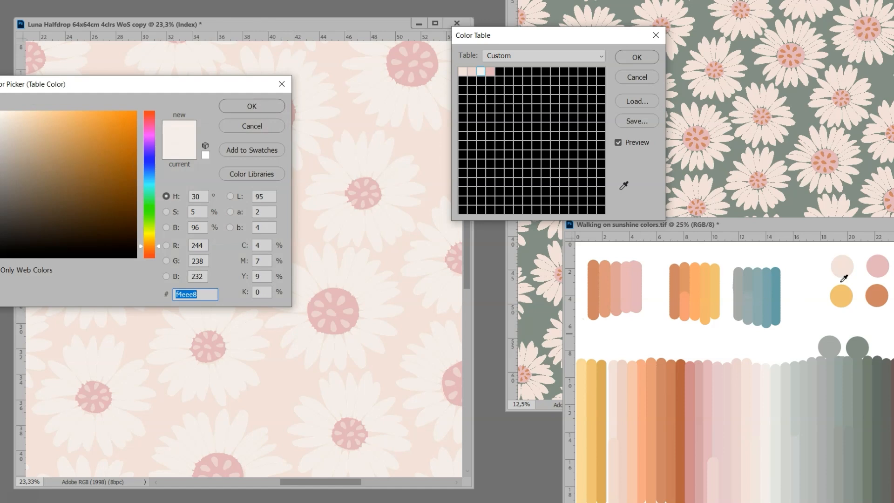
{"action": "left_click", "coordinate": [883, 266]}
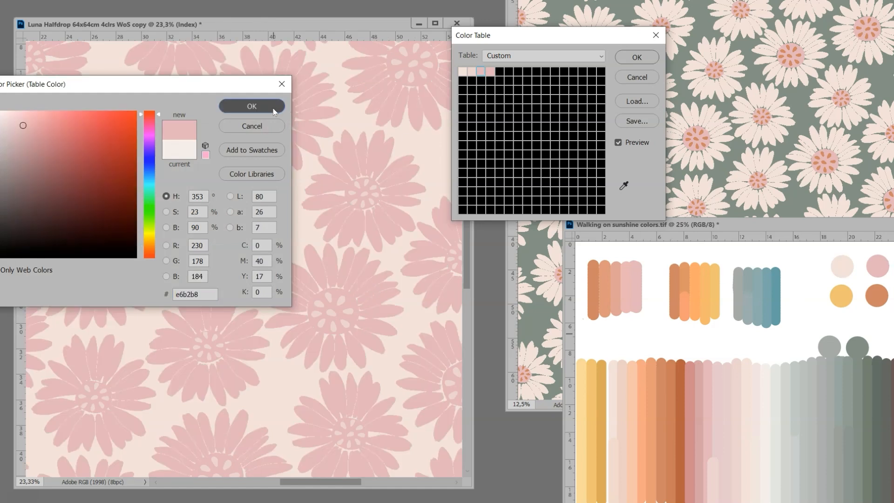
{"action": "left_click", "coordinate": [251, 106]}
{"action": "left_click", "coordinate": [490, 71]}
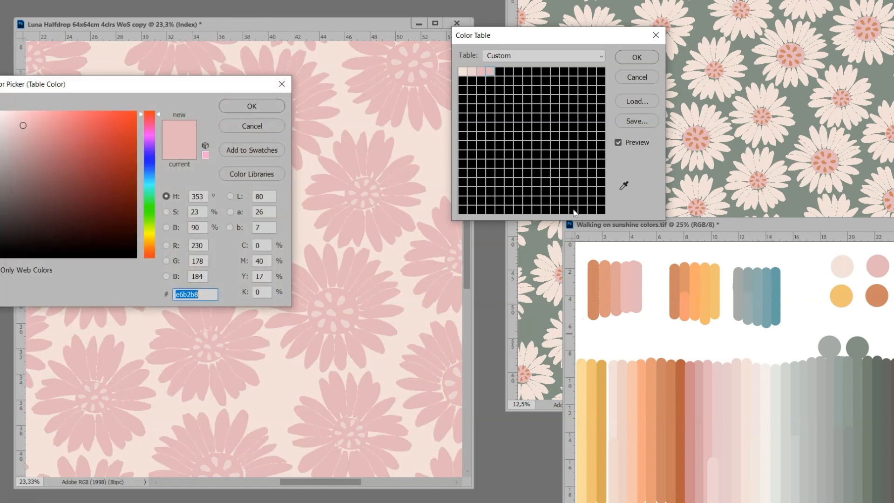
{"action": "left_click", "coordinate": [692, 372]}
{"action": "left_click", "coordinate": [252, 103]}
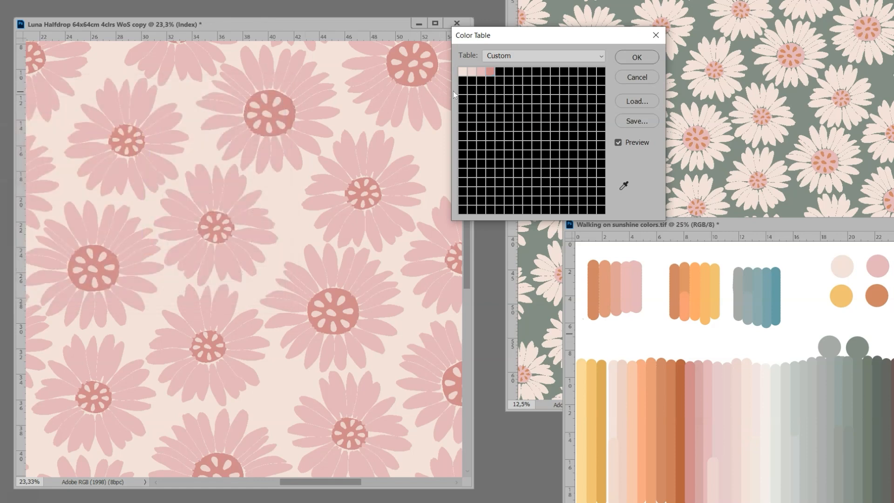
Step: Try f3dfd7 and e6c5ca on the flower-center dots, settle on a pale pink sampled from the palette, and apply the color table
{"action": "left_click", "coordinate": [473, 74]}
{"action": "left_click", "coordinate": [753, 365]}
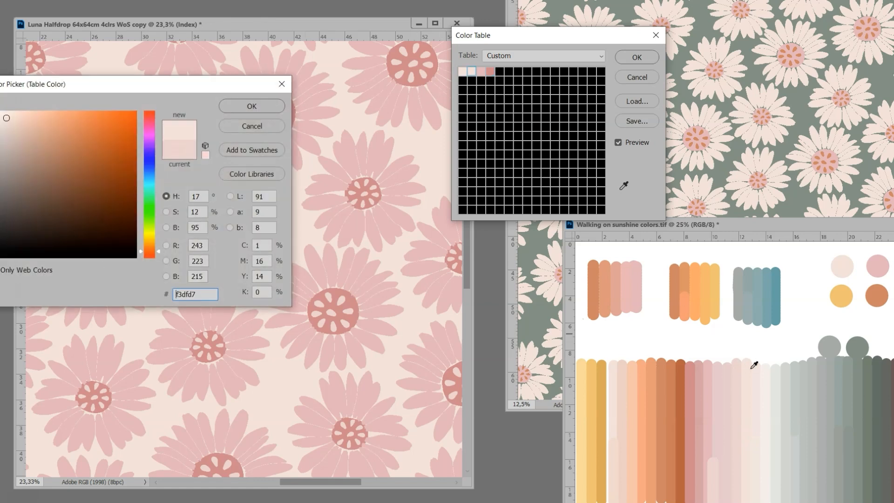
{"action": "left_click", "coordinate": [723, 367]}
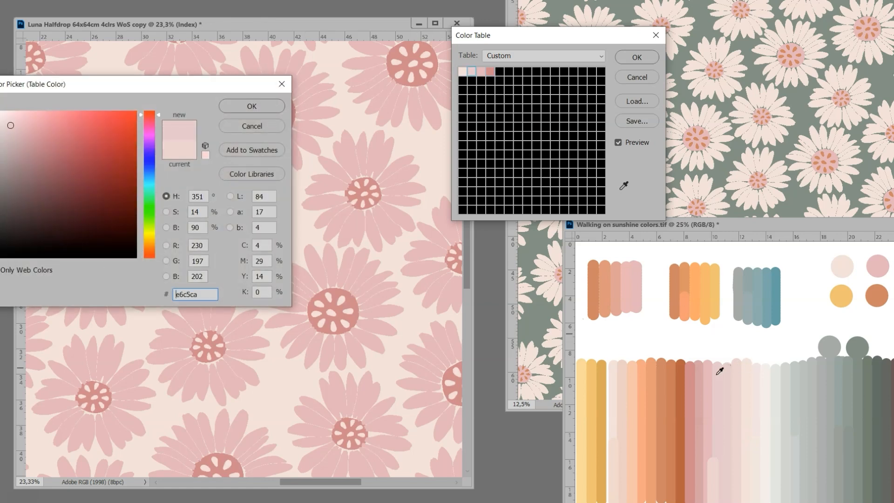
{"action": "left_click", "coordinate": [751, 368]}
{"action": "left_click", "coordinate": [737, 371]}
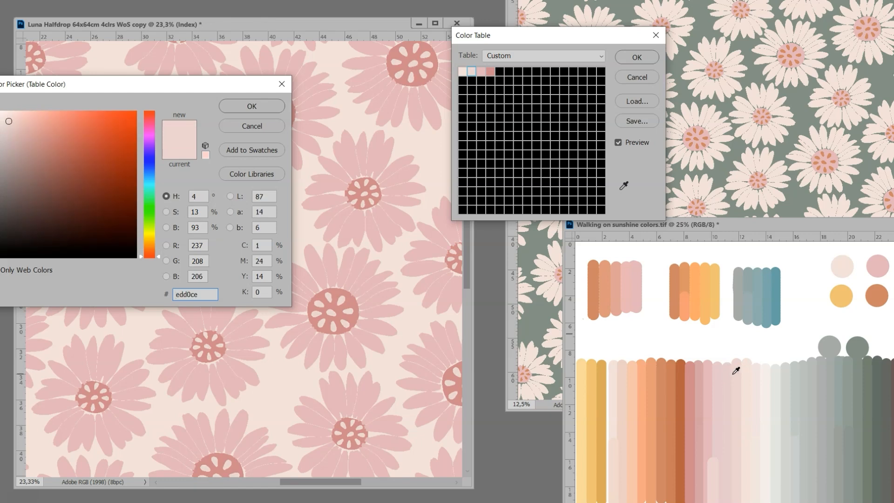
{"action": "left_click", "coordinate": [250, 105]}
{"action": "left_click", "coordinate": [632, 60]}
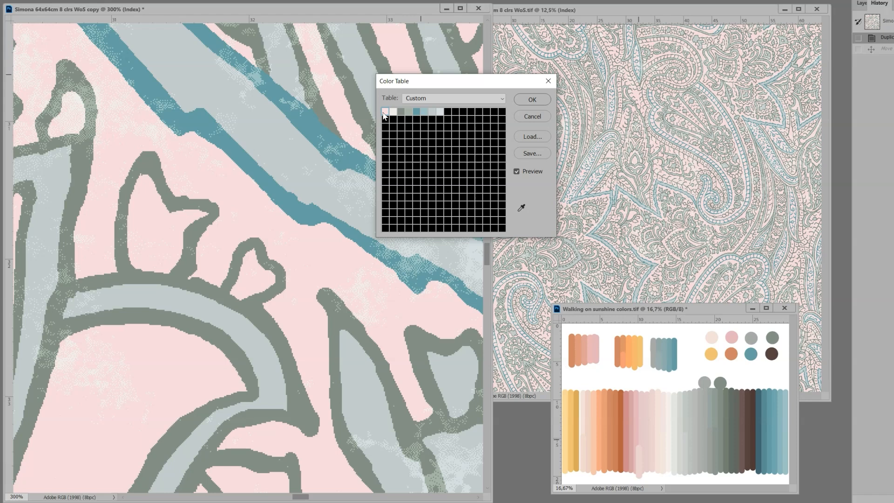
Step: In the Simona paisley copy's color table, change the pink background to the pale green-gray e2e6e0 and its speckle color to the off-white f4eee8
{"action": "left_click", "coordinate": [383, 113]}
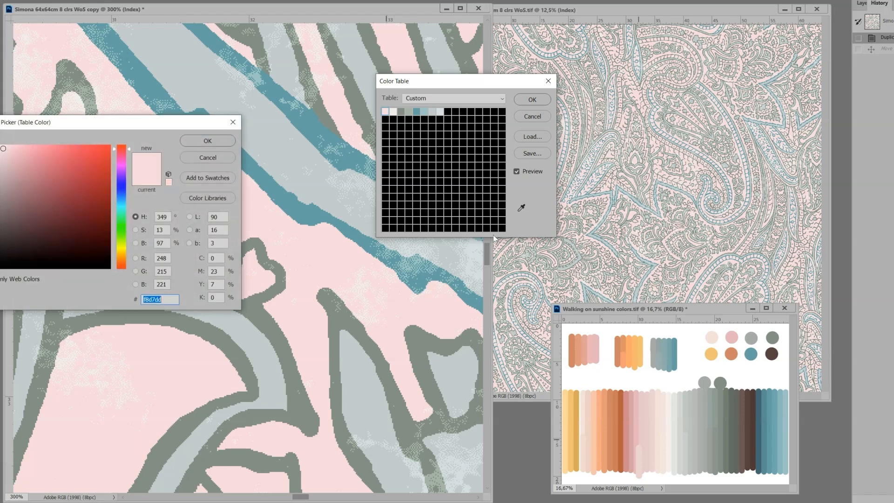
{"action": "left_click", "coordinate": [675, 398]}
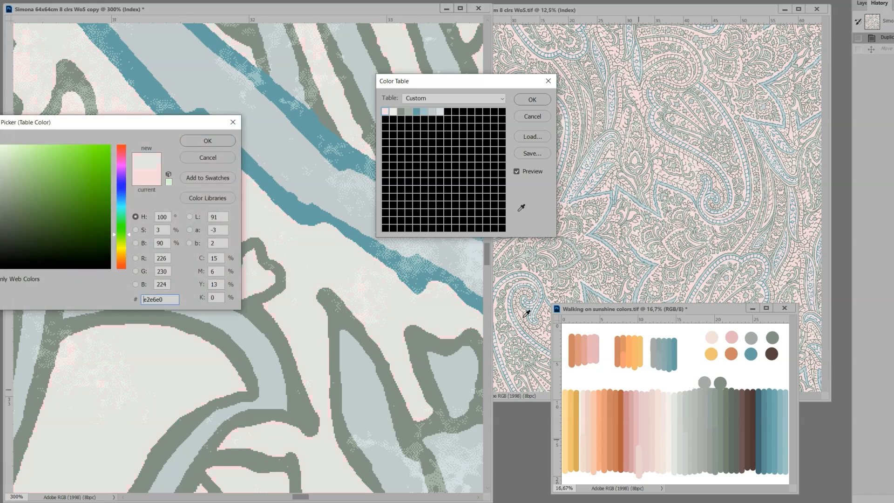
{"action": "left_click", "coordinate": [205, 140]}
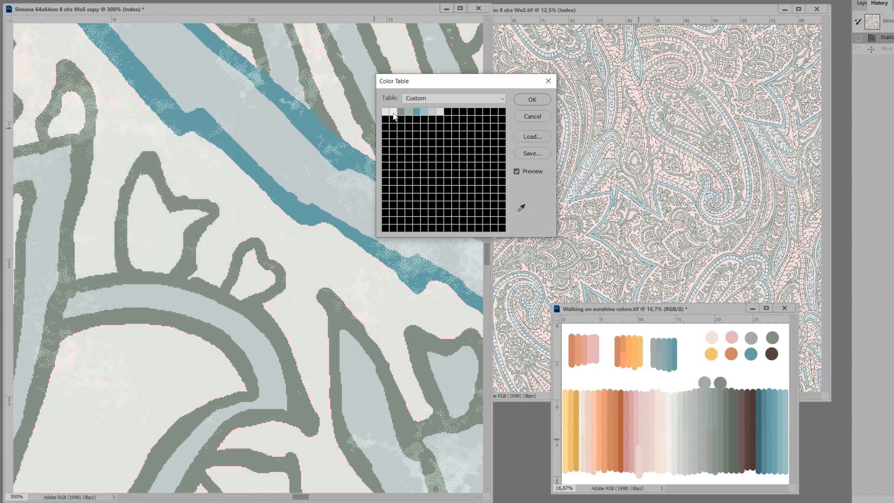
{"action": "left_click", "coordinate": [393, 112]}
{"action": "left_click", "coordinate": [674, 398]}
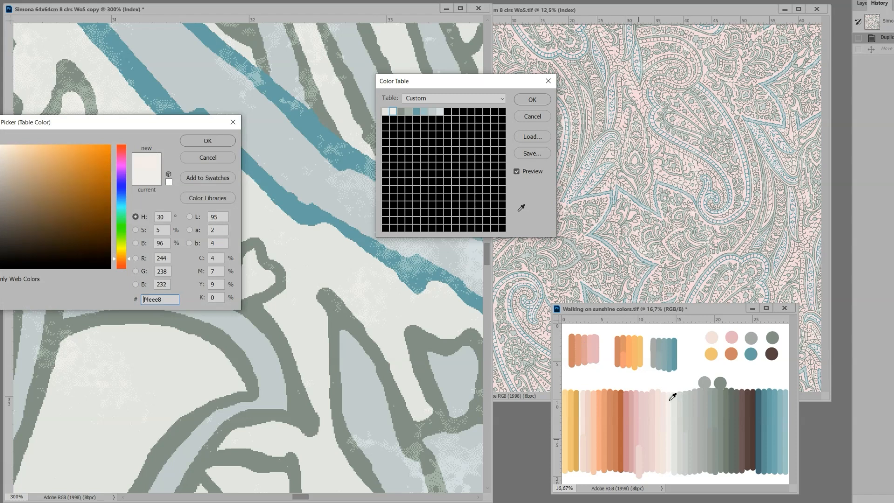
{"action": "left_click", "coordinate": [202, 142]}
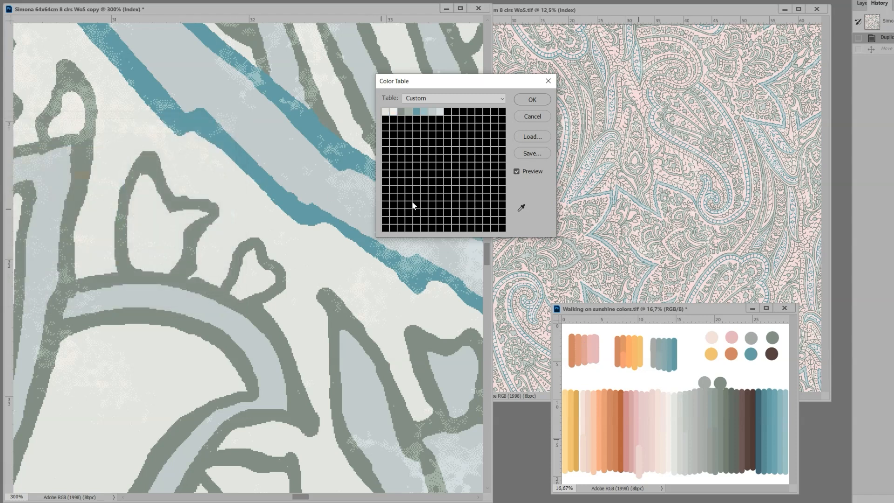
Step: Darken the paisley's green outlines with a deep green sampled from the palette and set their lighter texture color to 727e6f
{"action": "left_click", "coordinate": [403, 115]}
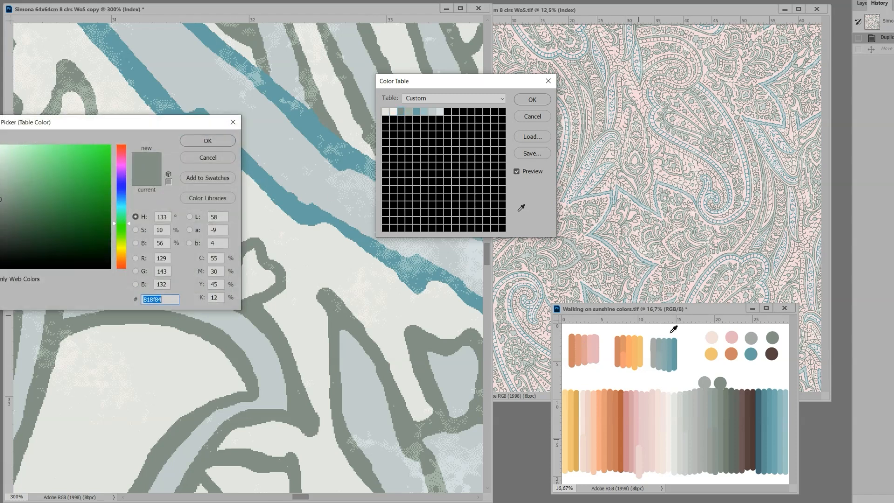
{"action": "left_click", "coordinate": [732, 393]}
{"action": "left_click", "coordinate": [206, 141]}
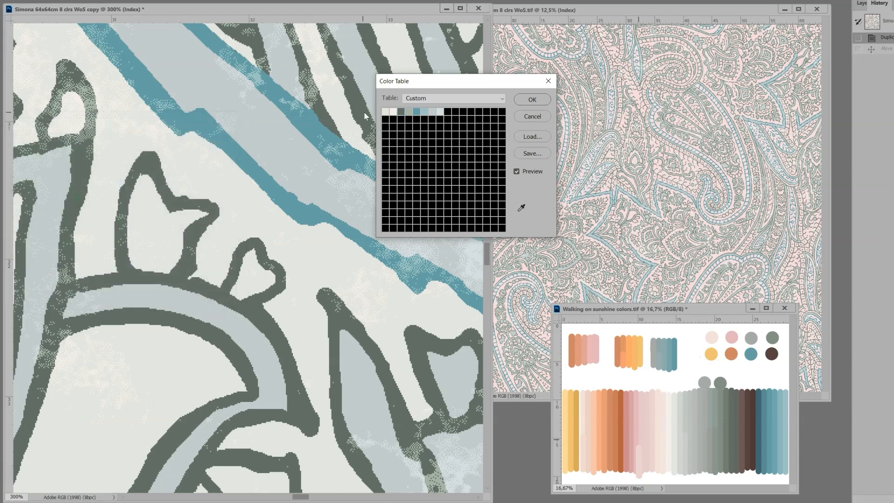
{"action": "left_click", "coordinate": [408, 114]}
{"action": "left_click", "coordinate": [730, 394]}
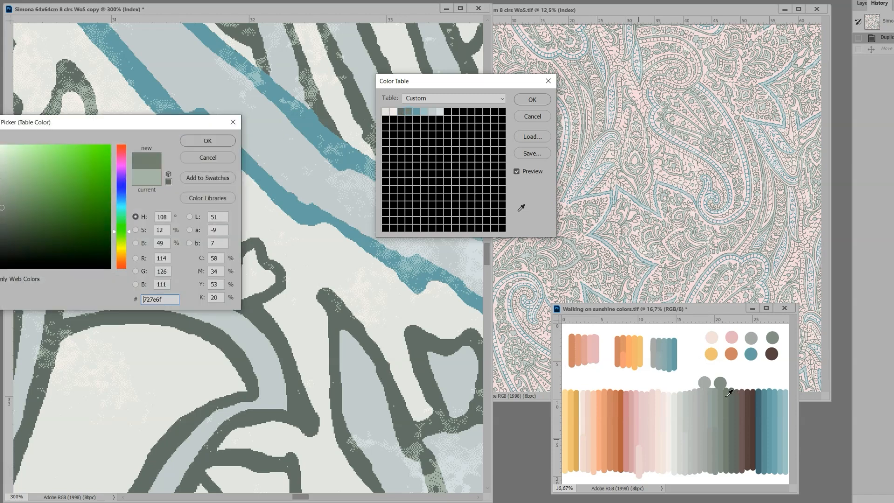
{"action": "left_click", "coordinate": [208, 140]}
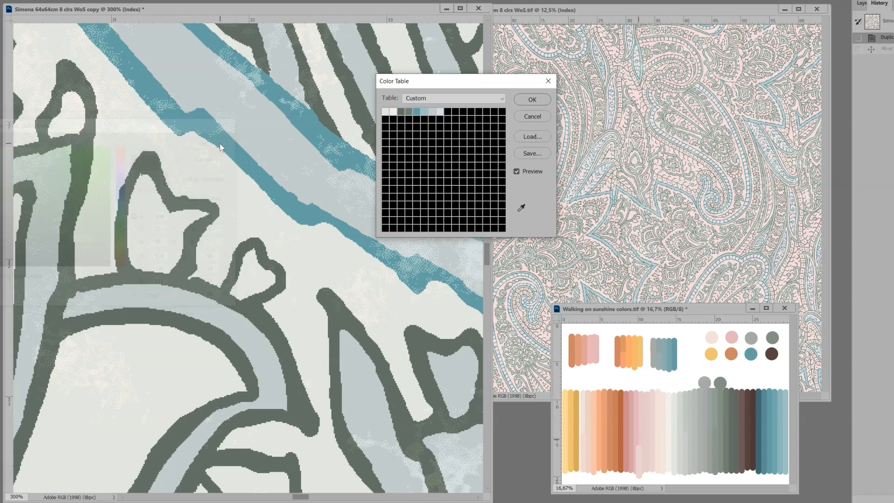
Step: Replace the teal along the paisley's wide band edges with the gray-green 818f84 sampled from the palette
{"action": "left_click", "coordinate": [417, 114]}
{"action": "left_click", "coordinate": [774, 338]}
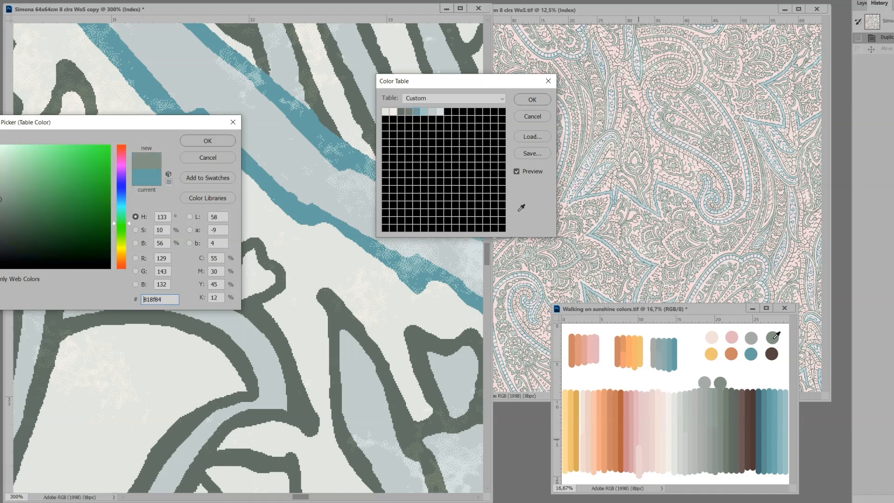
{"action": "left_click", "coordinate": [219, 144]}
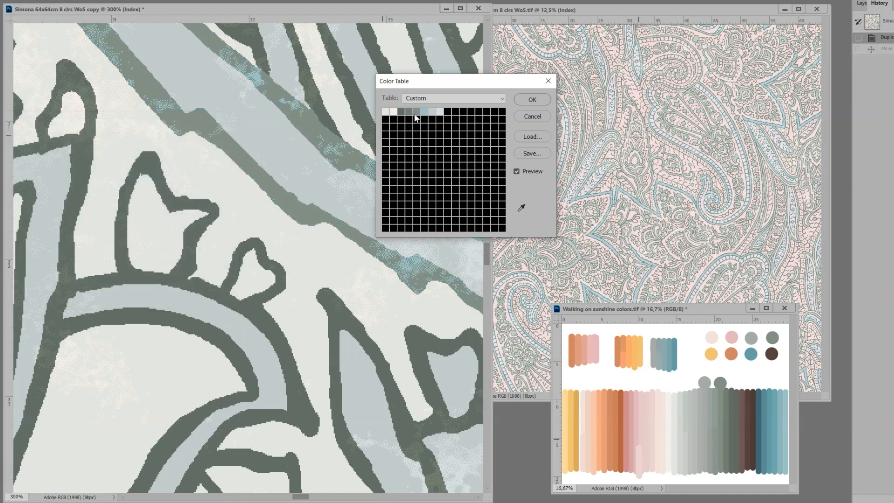
Step: Try 8c9c92 on the paisley's light teal speckles, settle on the gray a3a9a6, and apply the color table
{"action": "left_click", "coordinate": [424, 114]}
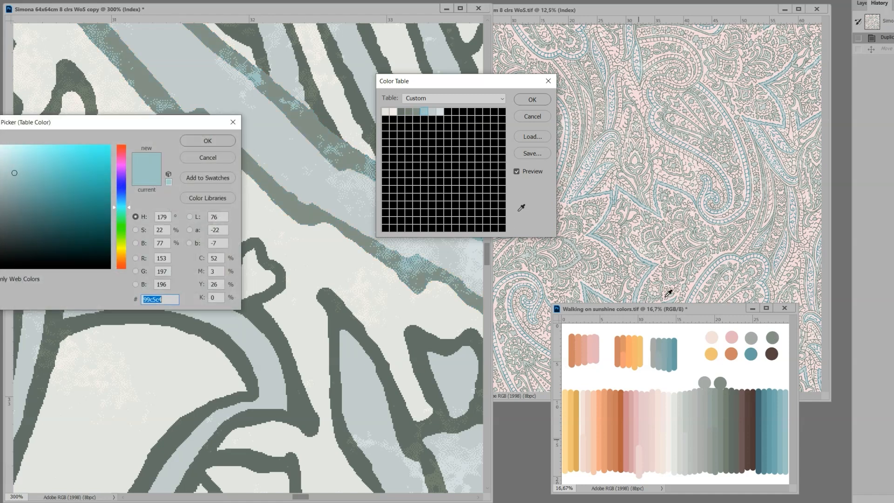
{"action": "left_click", "coordinate": [718, 400]}
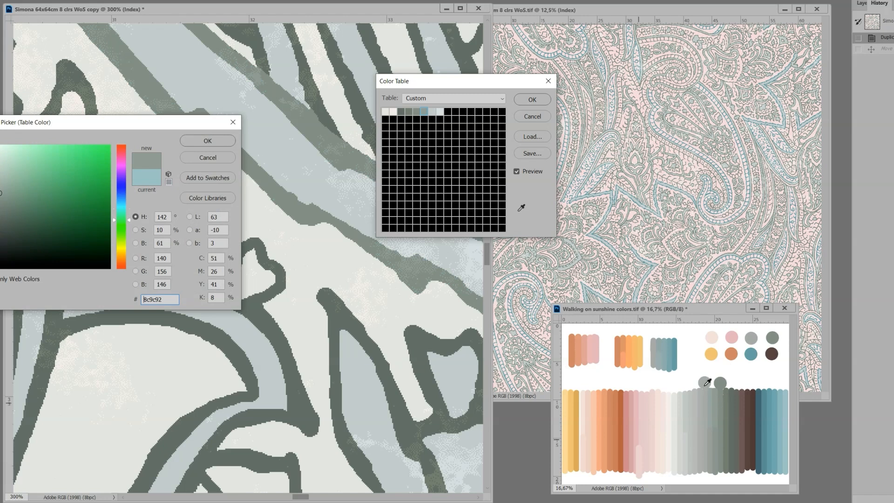
{"action": "left_click", "coordinate": [705, 384]}
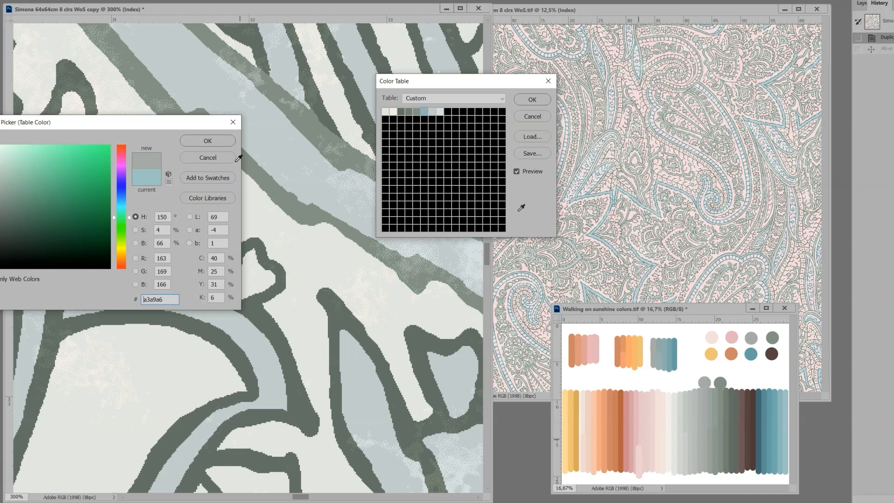
{"action": "left_click", "coordinate": [205, 143]}
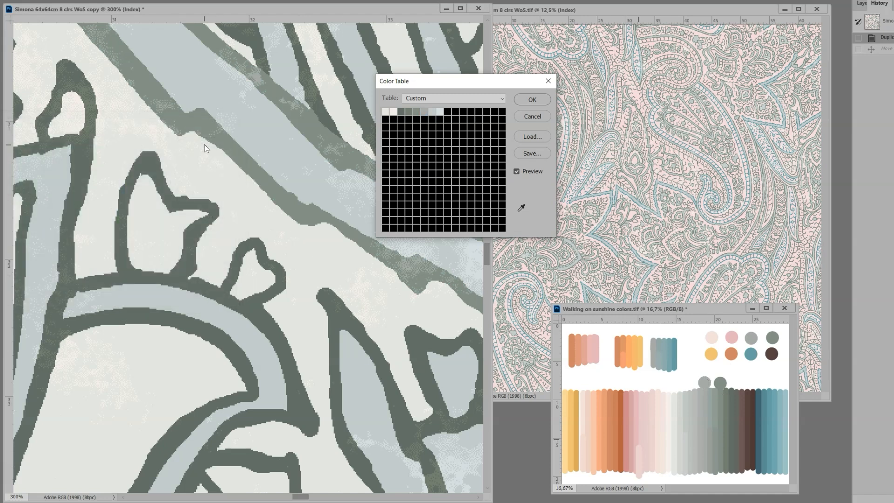
{"action": "left_click", "coordinate": [541, 100]}
{"action": "key", "text": "ctrl+0"}
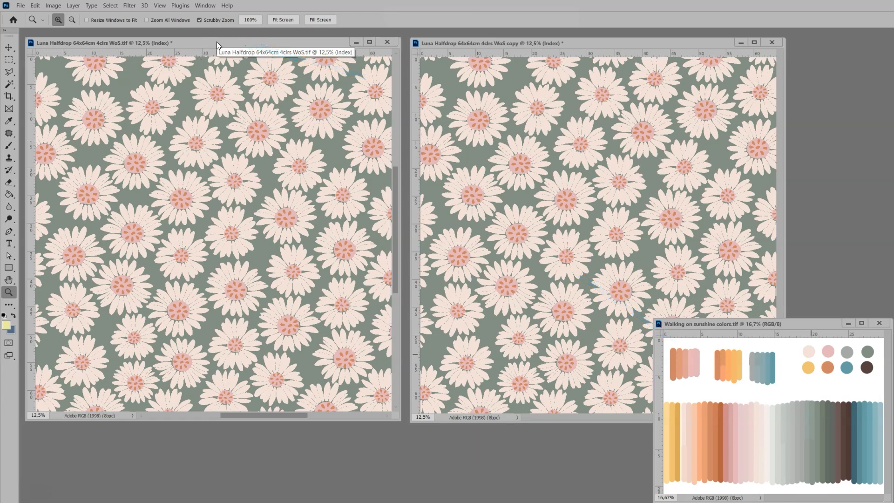
Step: In the original Luna daisy file's color table, replace the green background with the dark brown 58423f sampled from the palette
{"action": "key", "text": "alt+i"}
{"action": "key", "text": "m"}
{"action": "key", "text": "t"}
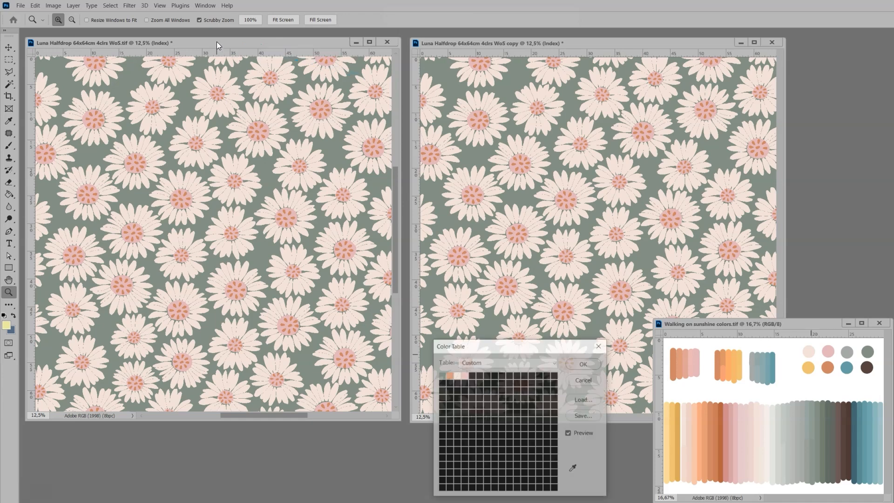
{"action": "left_click", "coordinate": [443, 375]}
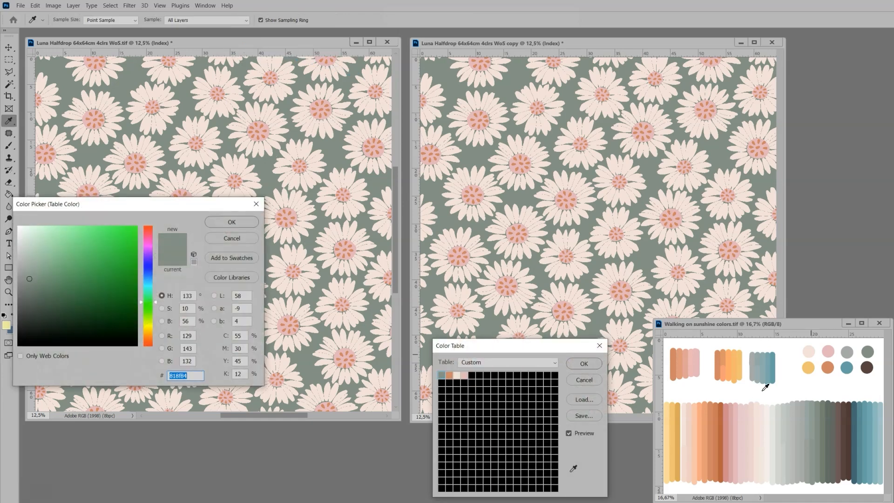
{"action": "left_click", "coordinate": [867, 368]}
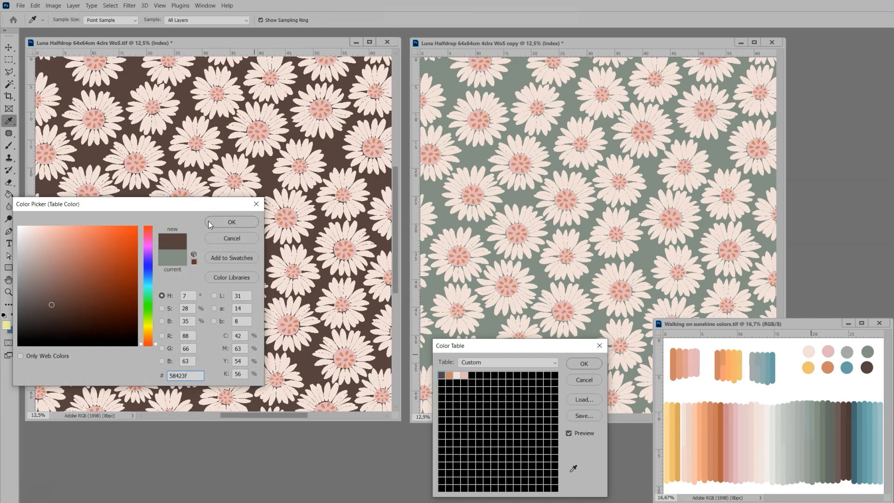
{"action": "left_click", "coordinate": [221, 222]}
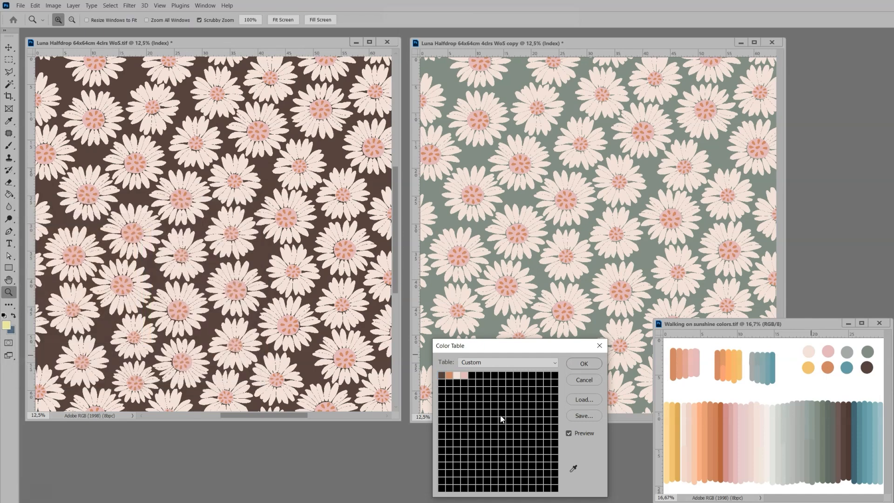
Step: Change the flower-center dots from orange to the palette teal 60a0a3 and the pink flower centers to the yellow f1bf70
{"action": "left_click", "coordinate": [450, 377]}
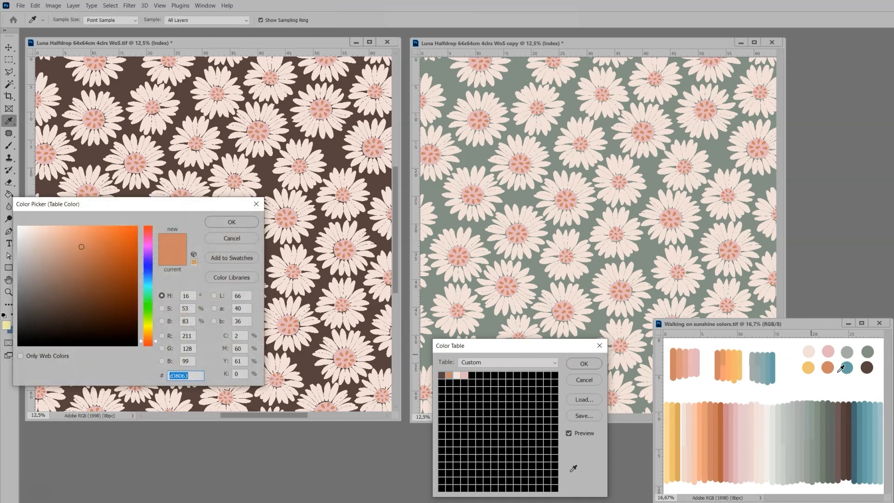
{"action": "left_click", "coordinate": [848, 369]}
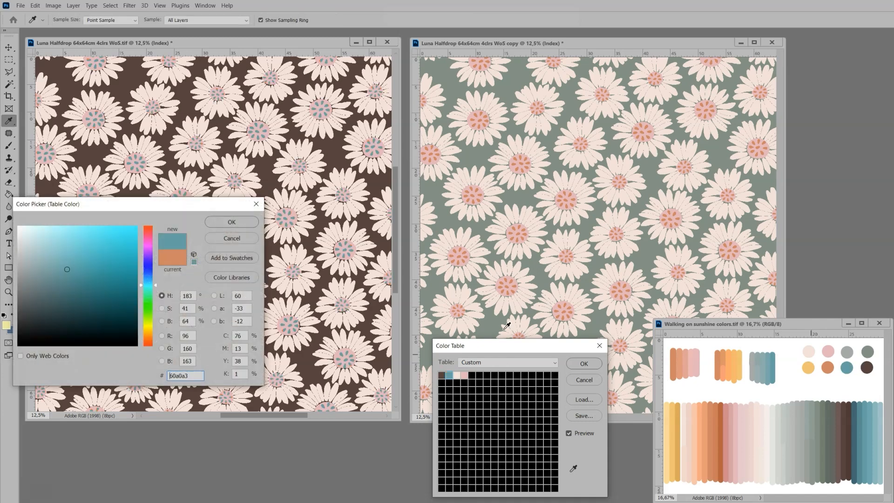
{"action": "left_click", "coordinate": [234, 223]}
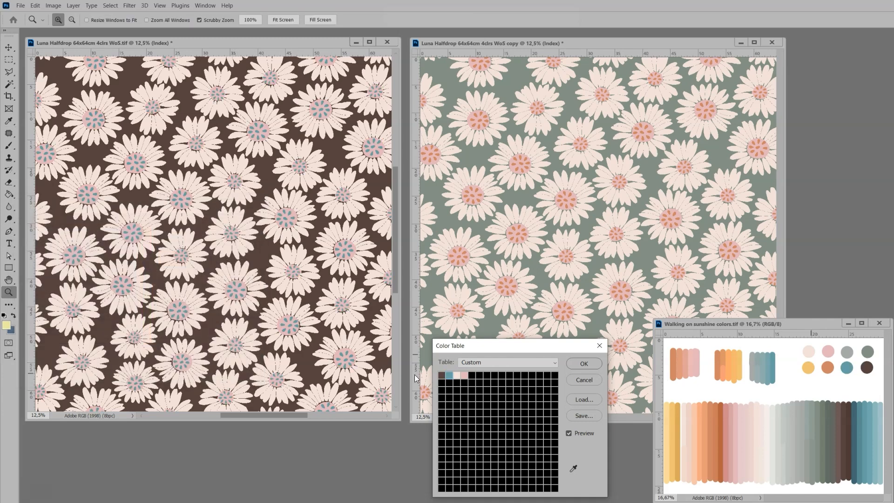
{"action": "left_click", "coordinate": [466, 379]}
{"action": "left_click", "coordinate": [808, 366]}
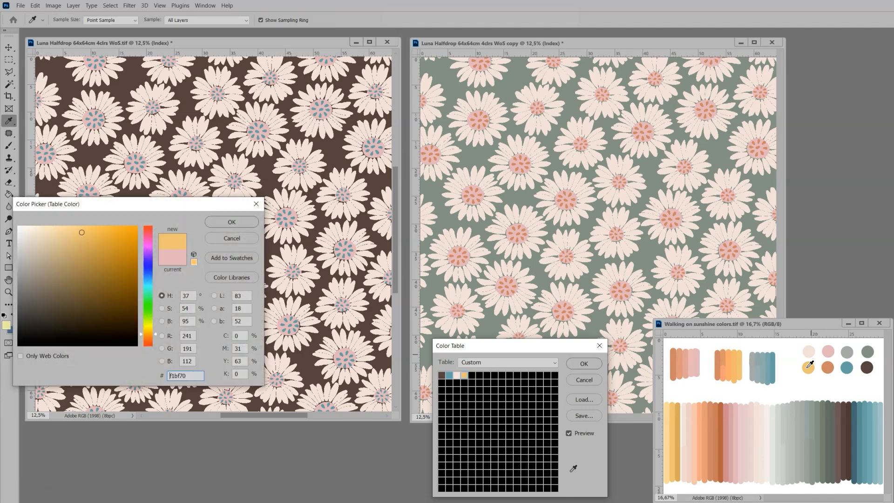
{"action": "left_click", "coordinate": [239, 221]}
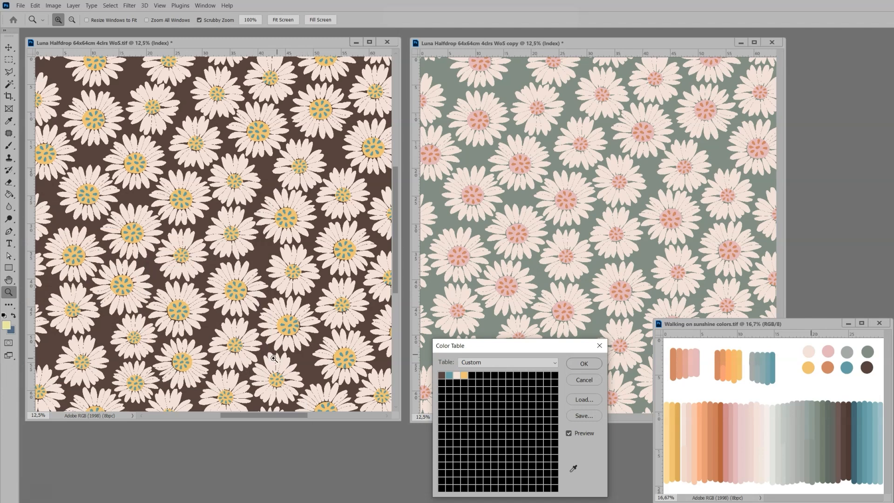
Step: Try the palette orange on the flower-center dots of the brown Luna daisy colorway
{"action": "left_click", "coordinate": [449, 377]}
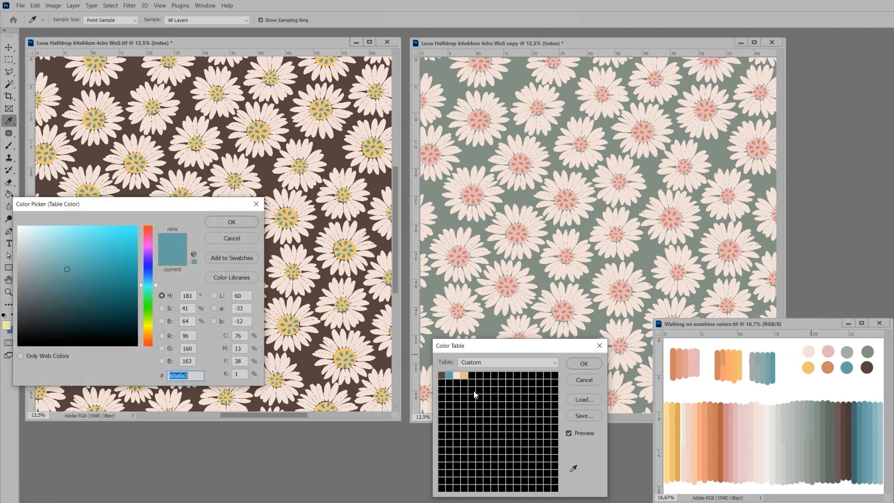
{"action": "left_click", "coordinate": [830, 366]}
{"action": "left_click", "coordinate": [247, 223]}
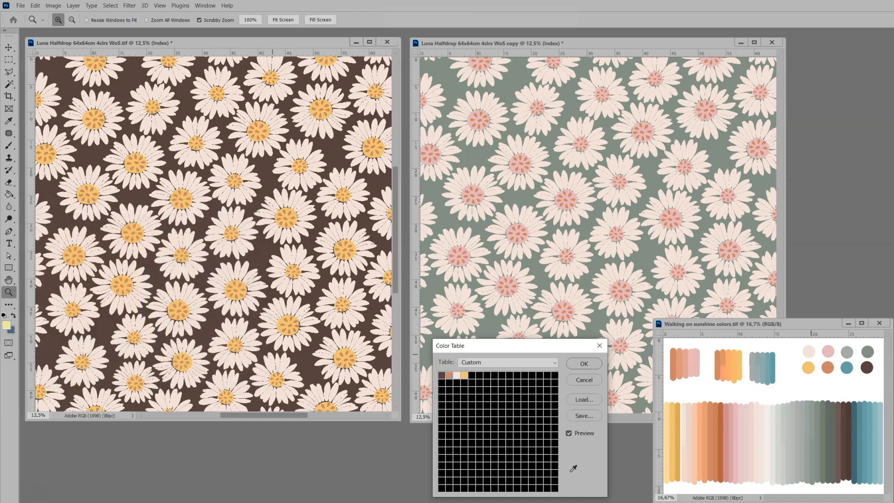
Step: Set the flower-center dots back to the palette teal 60a0a3 and apply the color table
{"action": "left_click", "coordinate": [448, 379]}
{"action": "left_click", "coordinate": [847, 368]}
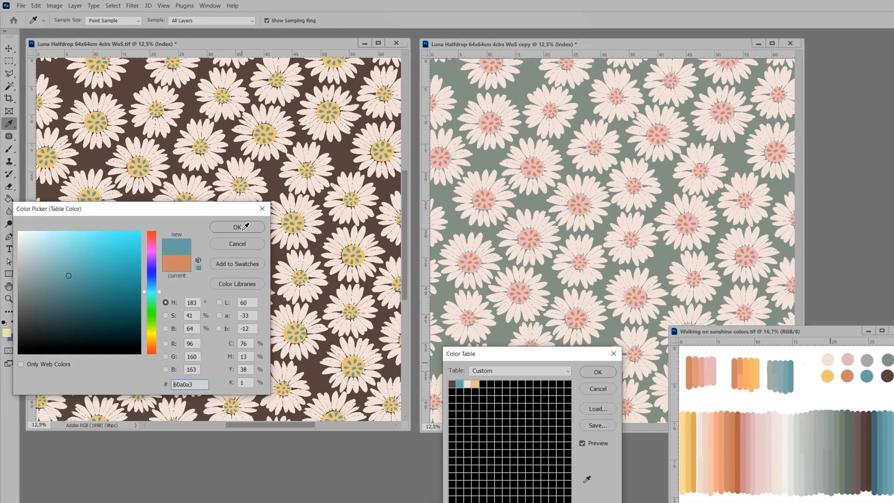
{"action": "left_click", "coordinate": [242, 222]}
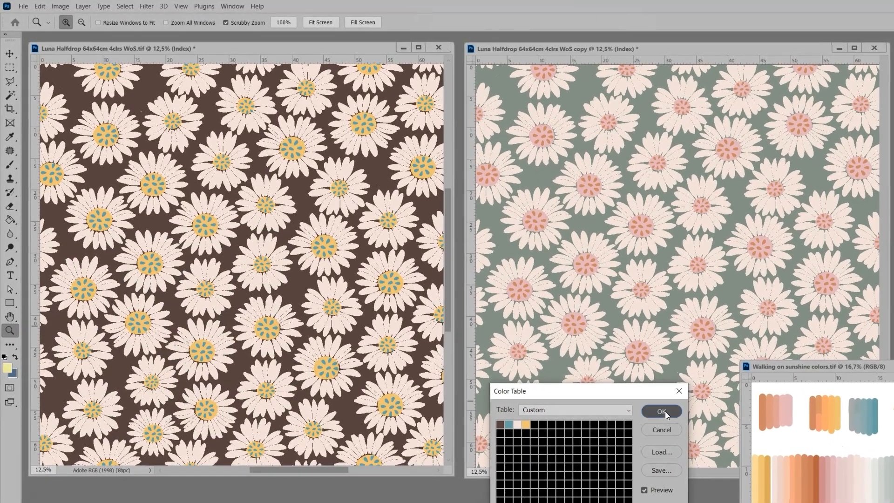
{"action": "left_click", "coordinate": [655, 407]}
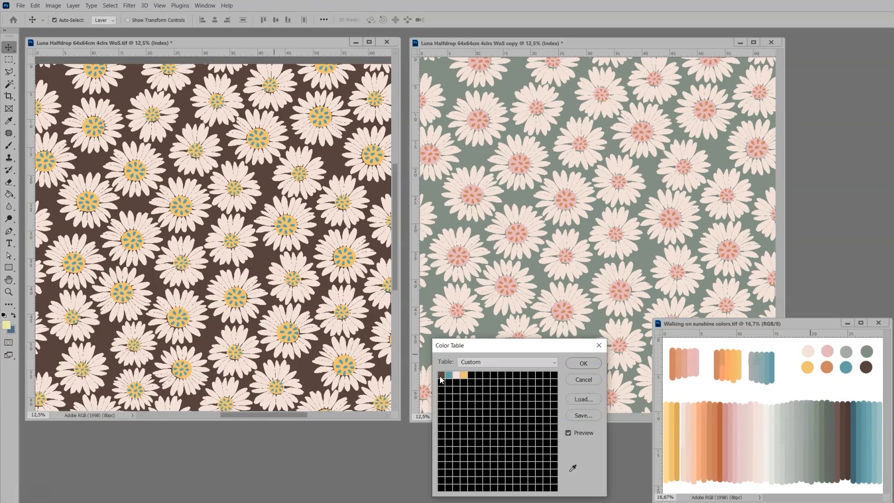
Step: Replace the dark brown daisy background with the off-white PANTONE 11-0601 TCX and the pale petals with the palette orange d38063
{"action": "left_click", "coordinate": [440, 376]}
{"action": "left_click", "coordinate": [743, 388]}
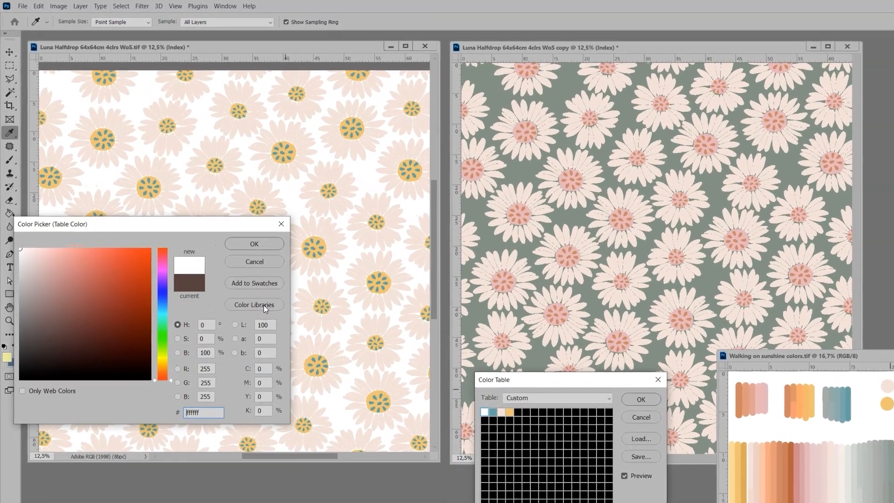
{"action": "left_click", "coordinate": [245, 283]}
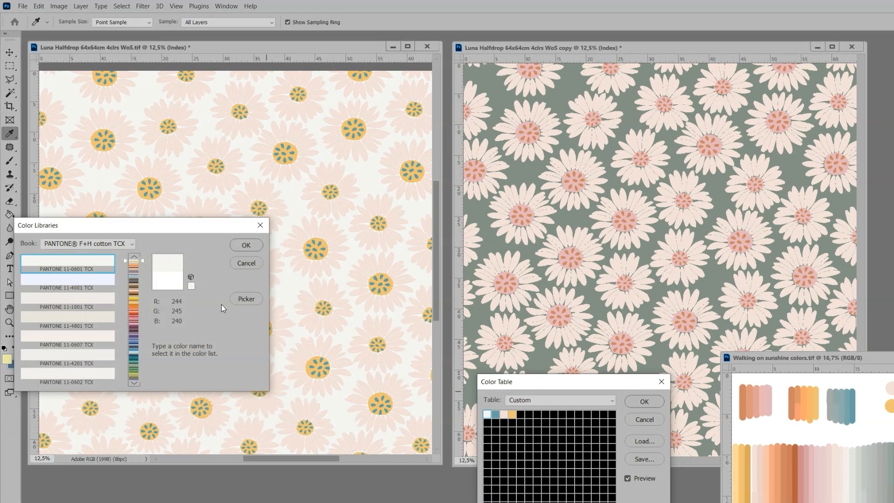
{"action": "left_click", "coordinate": [245, 245]}
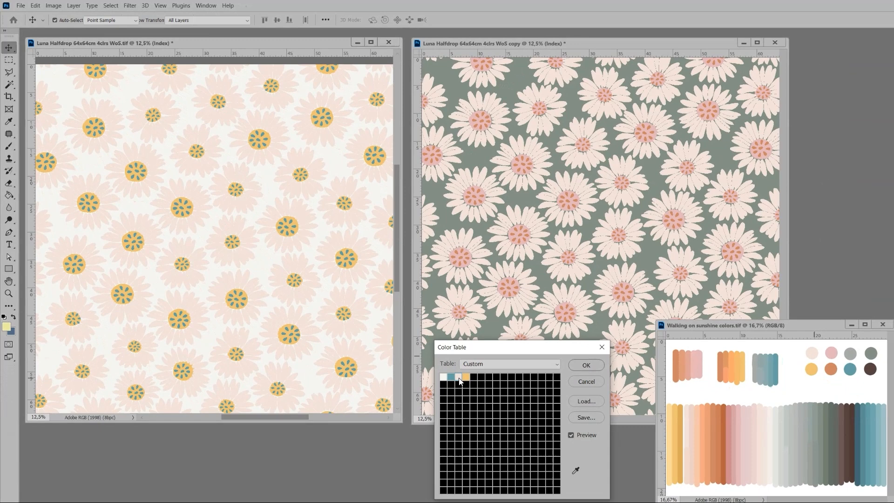
{"action": "left_click", "coordinate": [460, 381]}
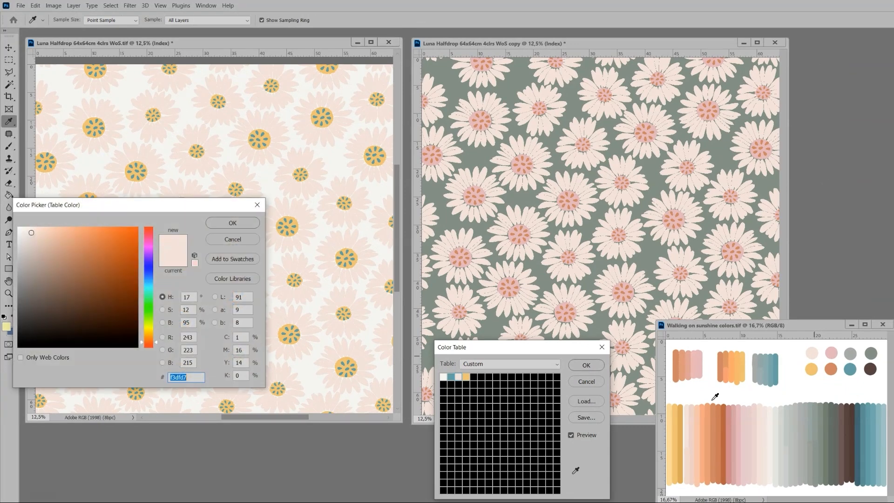
{"action": "left_click", "coordinate": [831, 369]}
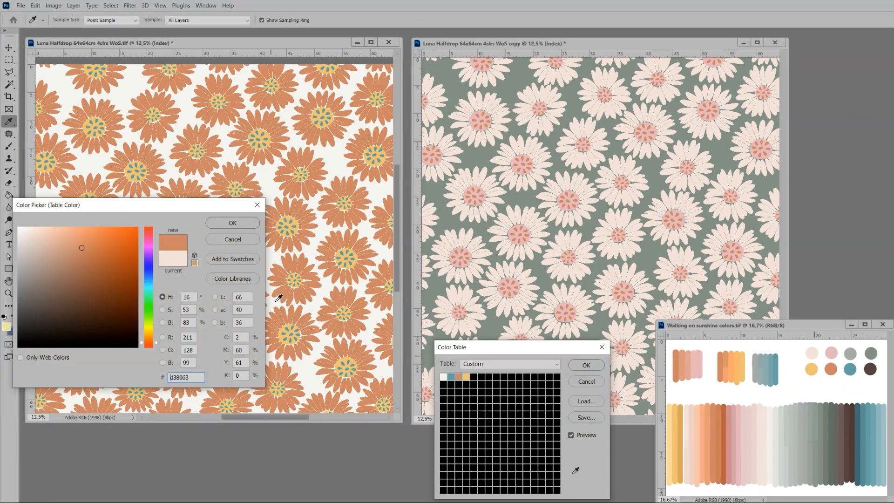
{"action": "left_click", "coordinate": [232, 223]}
Step: Change the teal flower-center dots to the palette's dark brown 58423f and apply the color table
{"action": "left_click", "coordinate": [451, 381]}
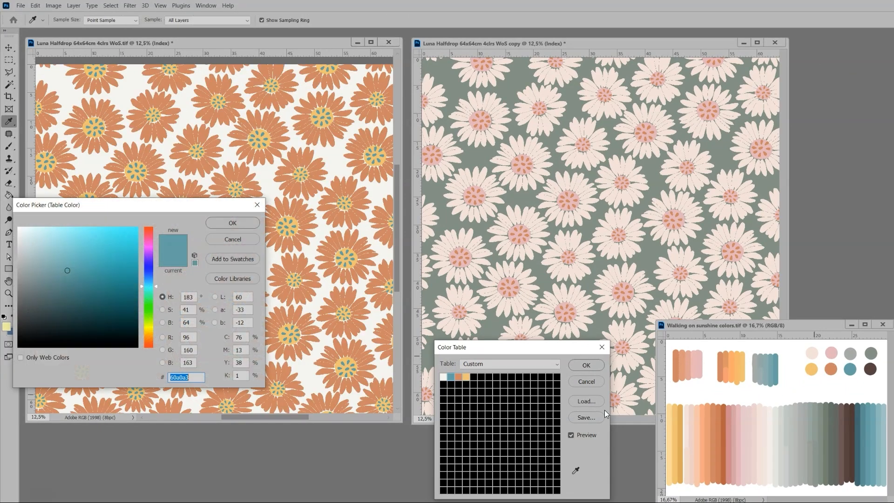
{"action": "left_click", "coordinate": [870, 369]}
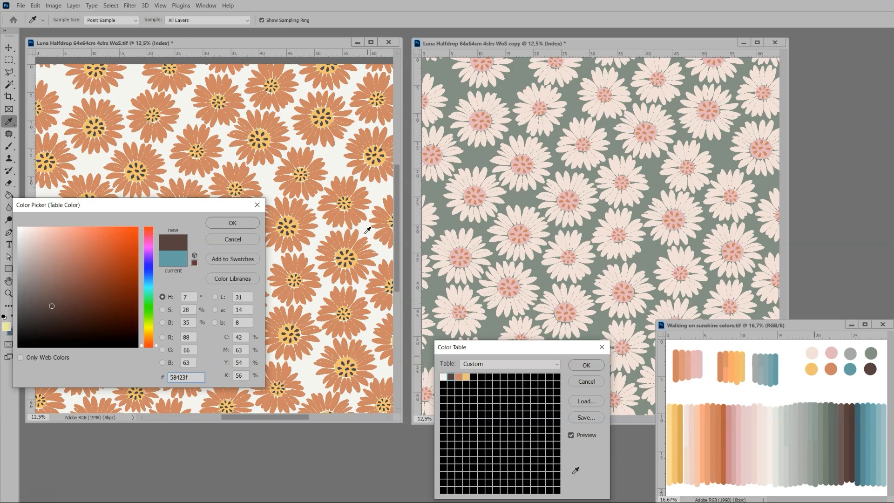
{"action": "left_click", "coordinate": [232, 222]}
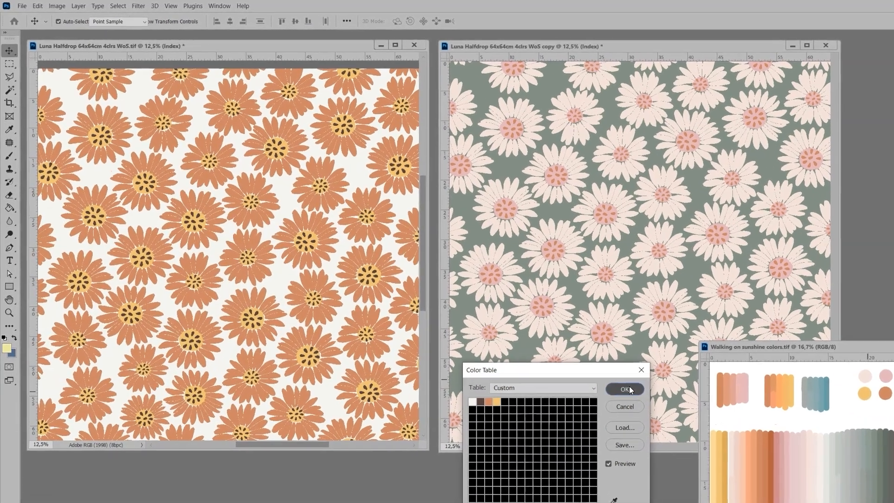
{"action": "left_click", "coordinate": [607, 374]}
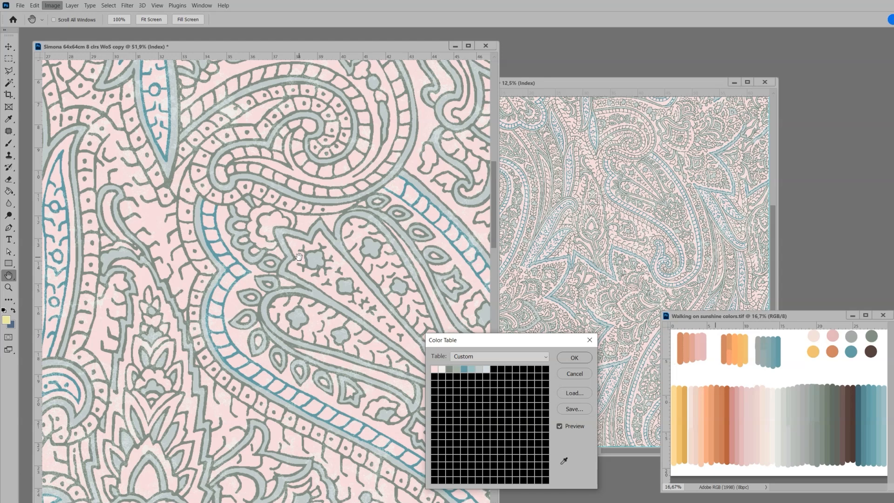
Step: In the Simona paisley copy, replace the pink background with dark brown 58423f and its off-white speckles with the lighter brown 6c5656
{"action": "left_click", "coordinate": [436, 371]}
{"action": "left_click", "coordinate": [871, 352]}
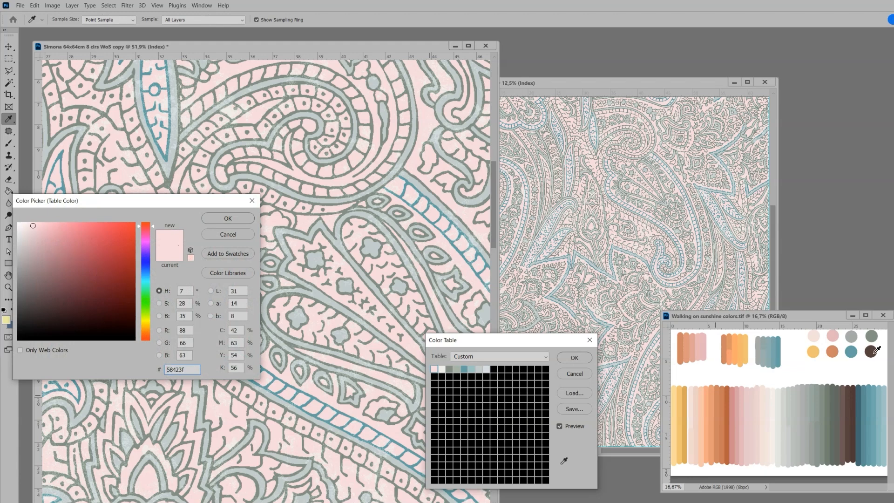
{"action": "left_click", "coordinate": [222, 222]}
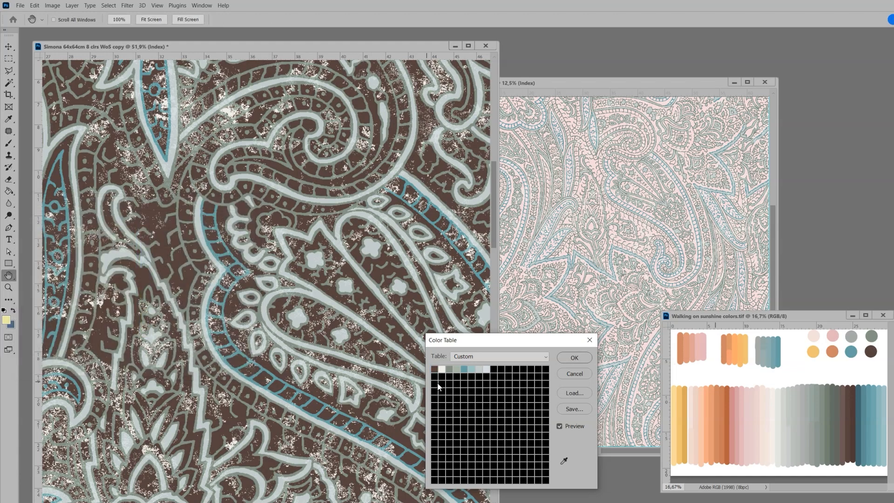
{"action": "left_click", "coordinate": [441, 370]}
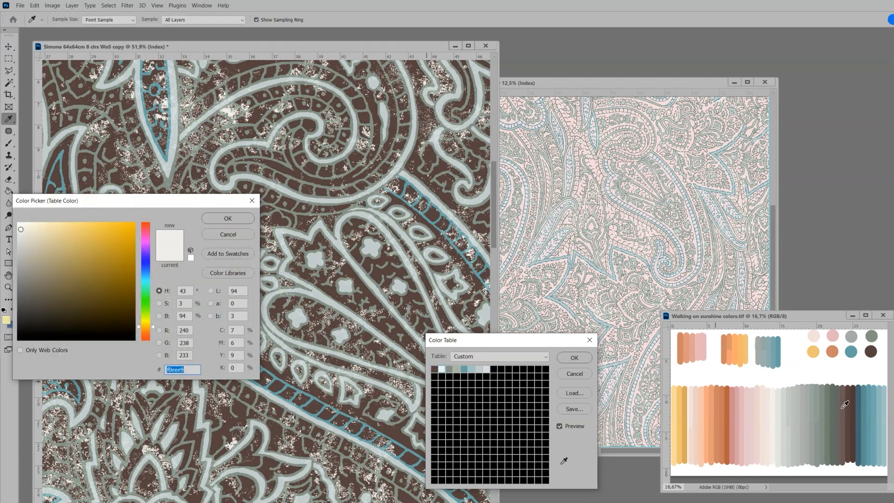
{"action": "left_click", "coordinate": [846, 395]}
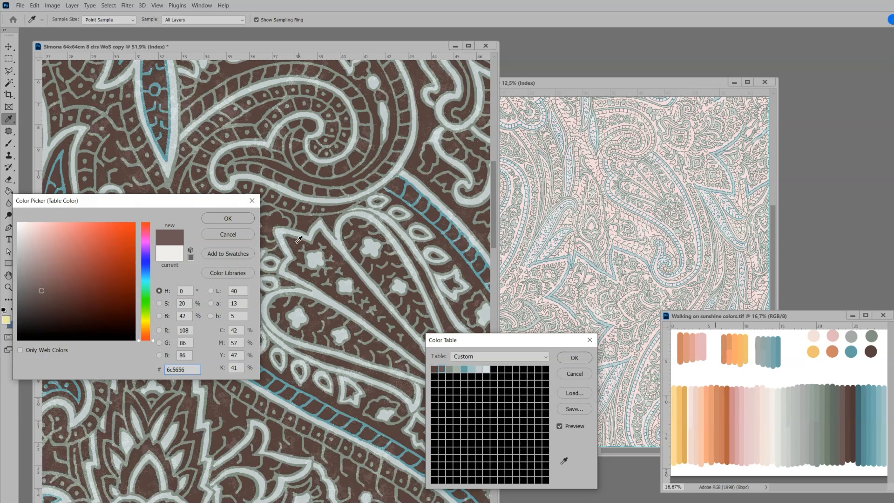
{"action": "left_click", "coordinate": [215, 220]}
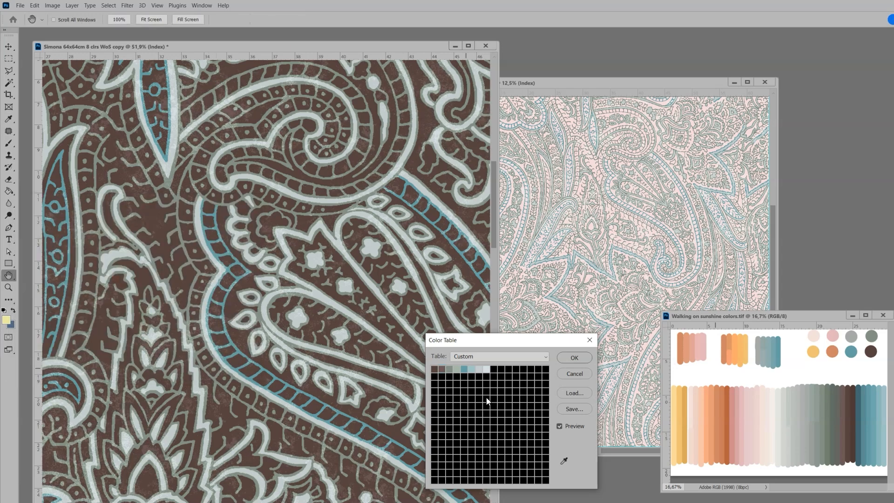
Step: Replace the gray-green of the paisley outlines with the pale pink f3dfd7 sampled from the palette
{"action": "left_click", "coordinate": [448, 371]}
{"action": "left_click", "coordinate": [818, 332]}
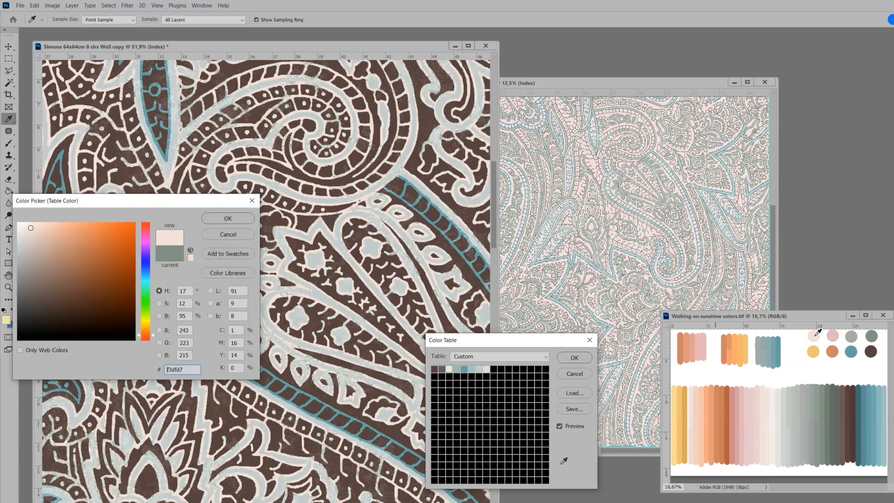
{"action": "left_click", "coordinate": [236, 218]}
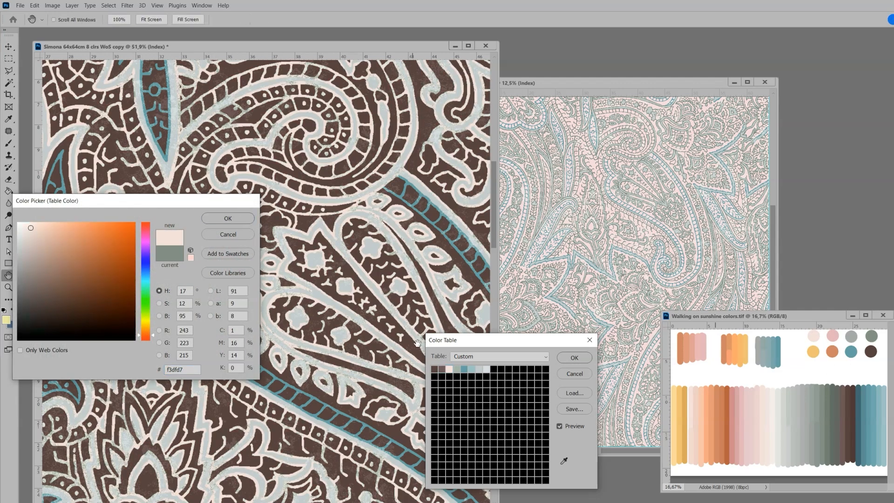
Step: Change the light green speckles in the paisley outlines to the off-white PANTONE 11-0601 TCX and apply the color table
{"action": "left_click", "coordinate": [457, 369]}
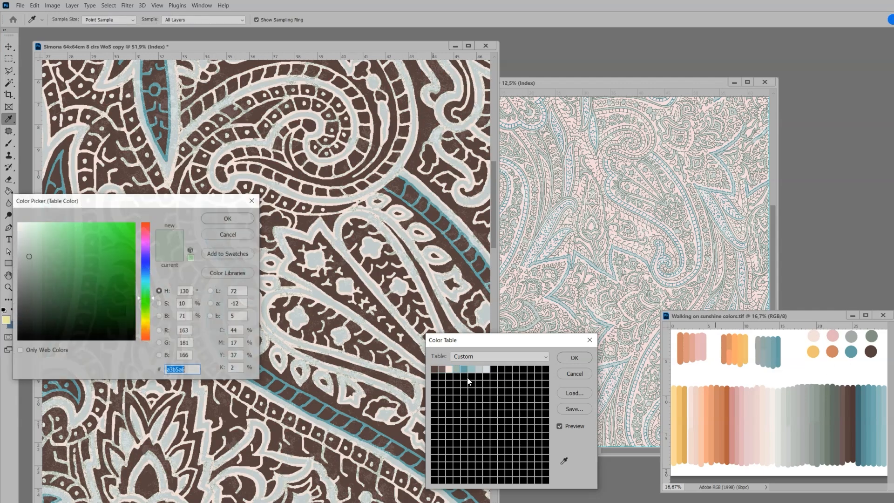
{"action": "left_click", "coordinate": [716, 347]}
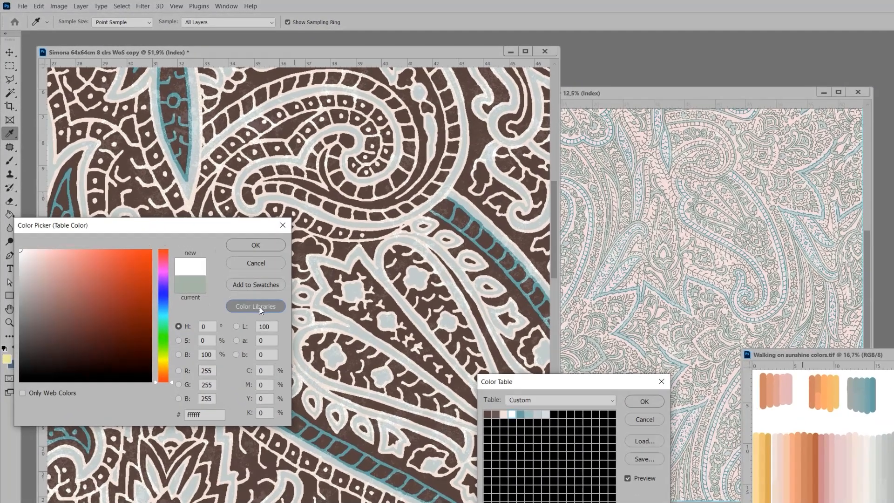
{"action": "left_click", "coordinate": [228, 272]}
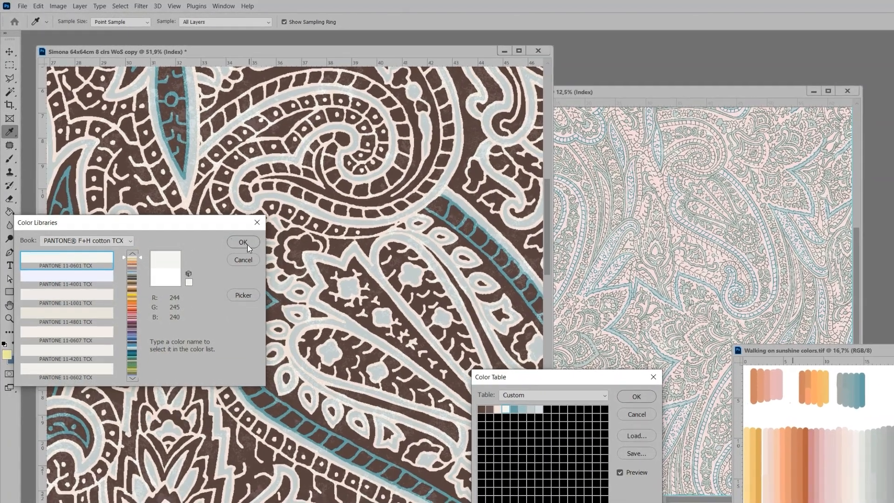
{"action": "left_click", "coordinate": [243, 242]}
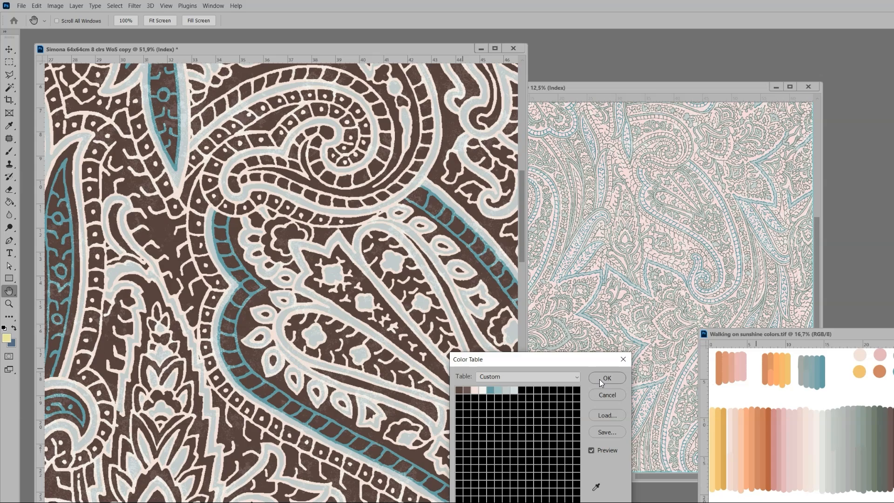
{"action": "left_click", "coordinate": [600, 379]}
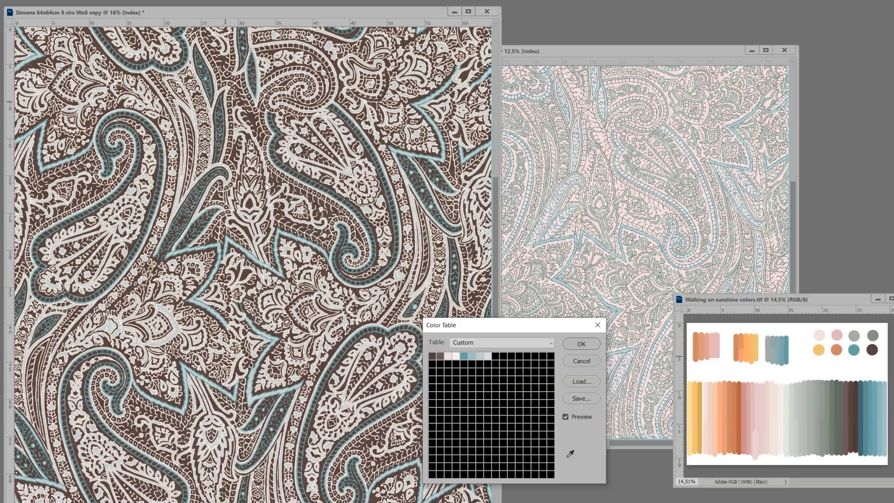
Step: Replace the brown paisley background with the pale pink f3dfd7 and its lighter brown speckles with the off-white PANTONE 11-0601 TCX
{"action": "left_click", "coordinate": [432, 356]}
{"action": "left_click", "coordinate": [819, 334]}
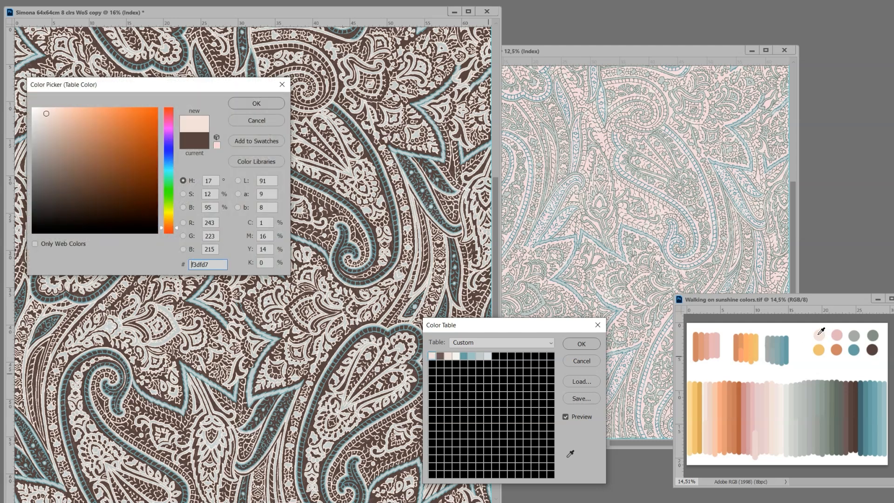
{"action": "left_click", "coordinate": [270, 104]}
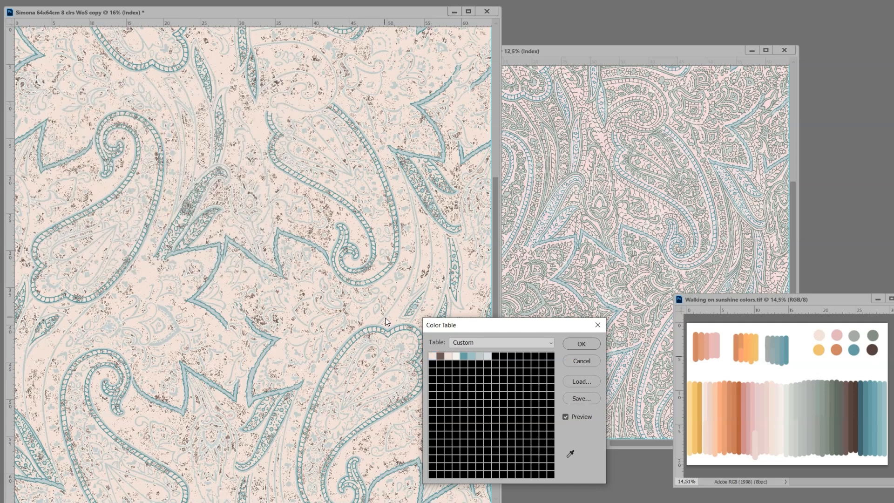
{"action": "left_click", "coordinate": [441, 357]}
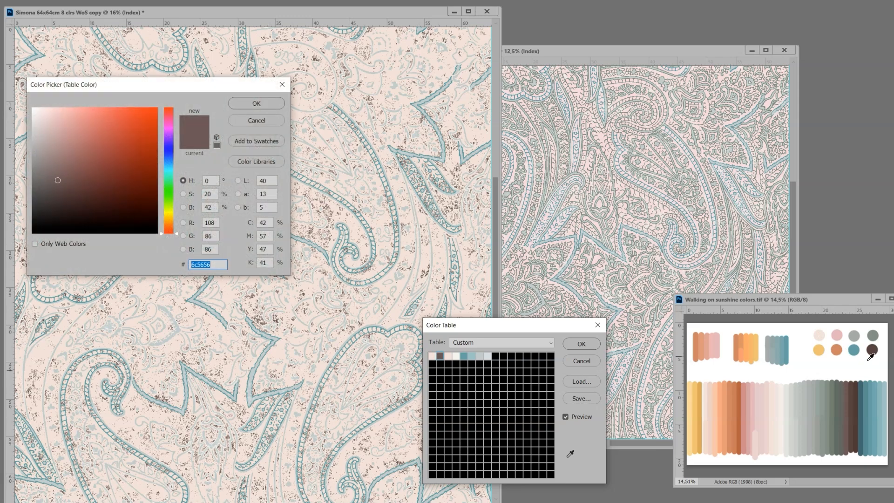
{"action": "left_click", "coordinate": [834, 368]}
{"action": "left_click", "coordinate": [256, 161]}
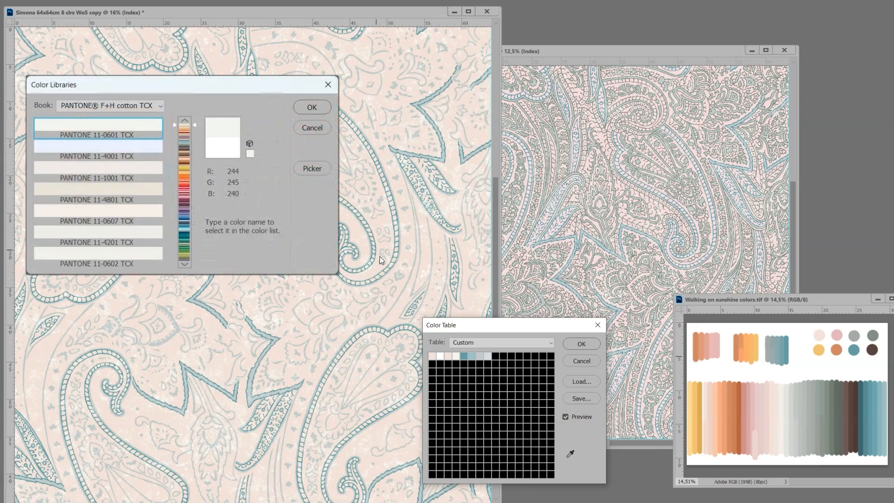
{"action": "key", "text": "Return"}
Step: Change the paisley outlines to the palette's dark brown 58423f and the off-white outline speckles to the lighter brown 6c5656
{"action": "left_click", "coordinate": [447, 360]}
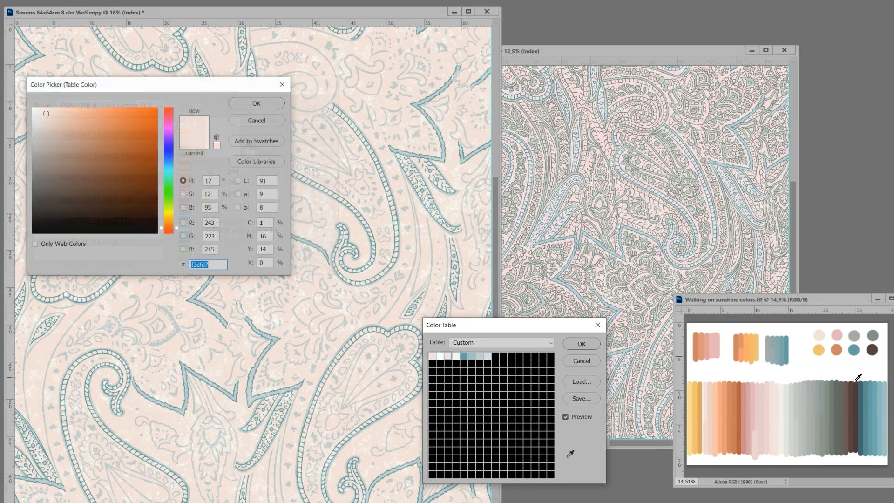
{"action": "left_click", "coordinate": [873, 348]}
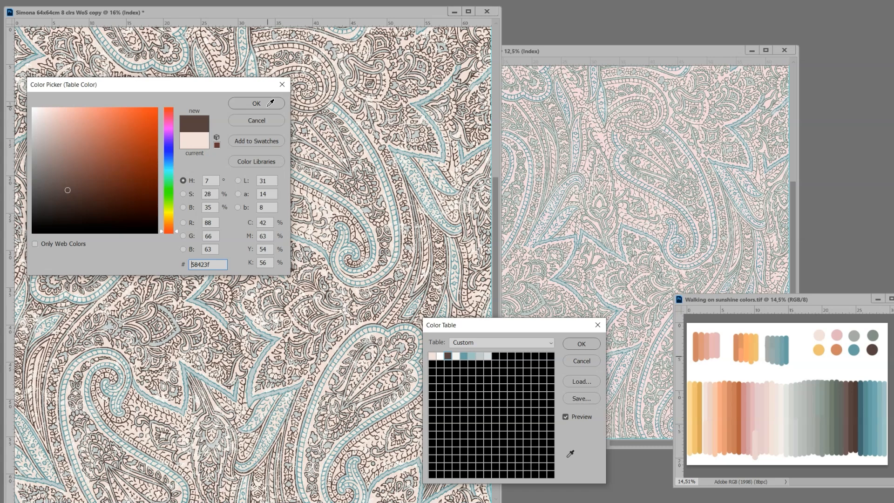
{"action": "left_click", "coordinate": [233, 103]}
{"action": "left_click", "coordinate": [455, 357]}
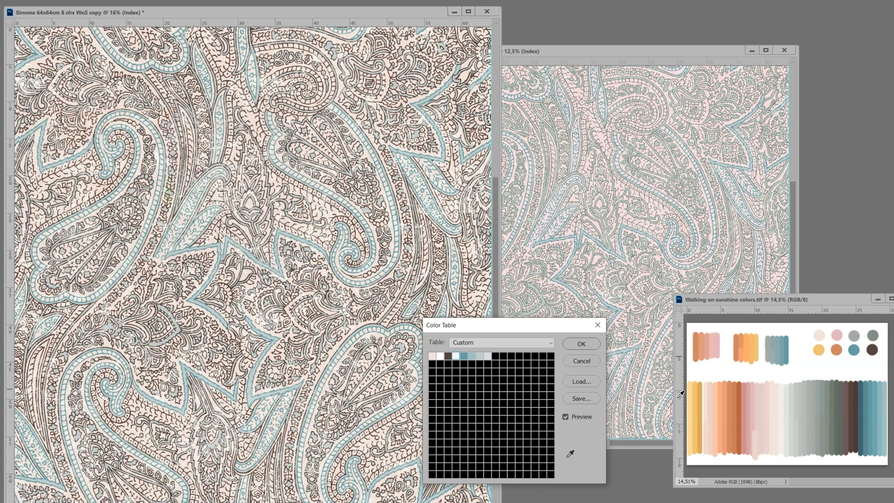
{"action": "left_click", "coordinate": [848, 388]}
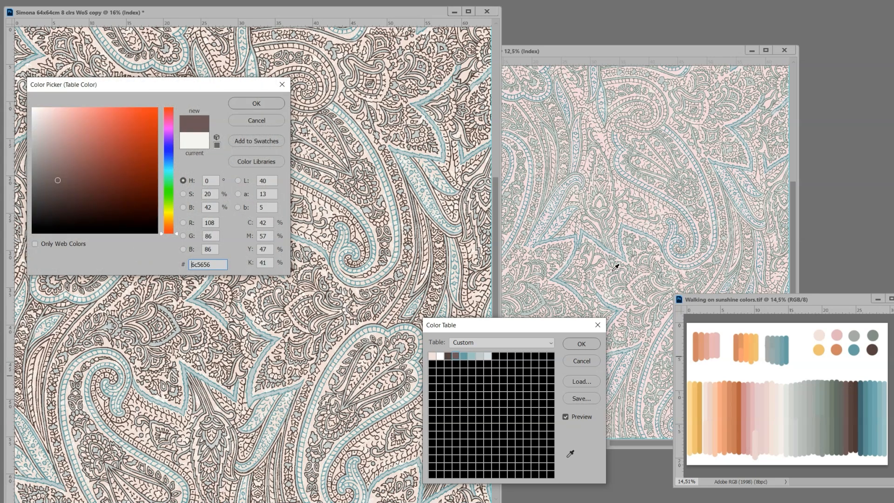
{"action": "left_click", "coordinate": [251, 103]}
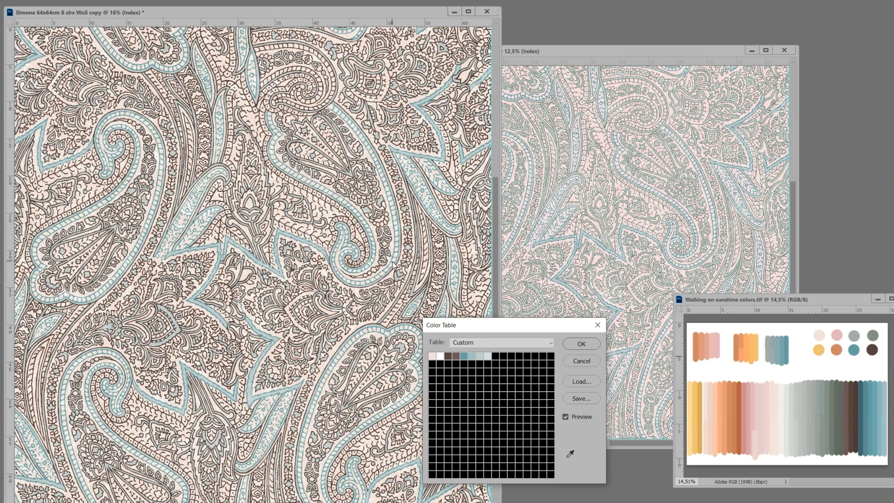
Step: Replace the paisley's darkest teal with the palette's dark rust orange and the next lighter teal with the orange d38063
{"action": "left_click", "coordinate": [464, 359]}
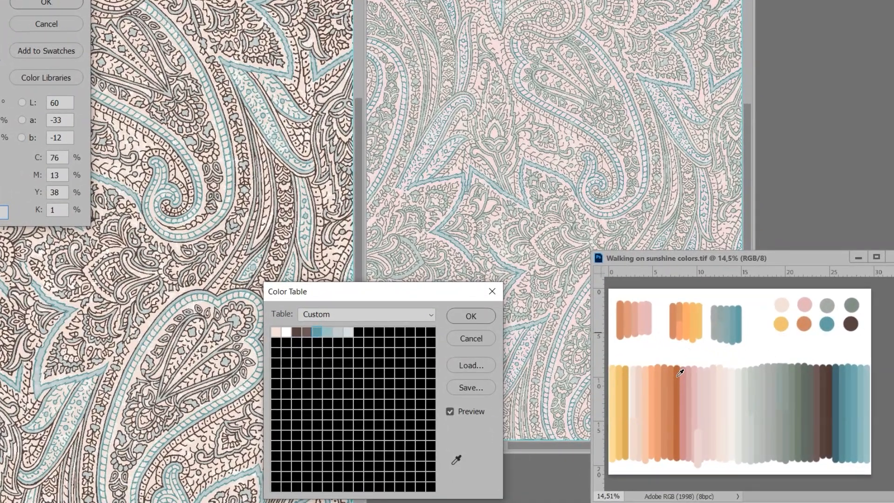
{"action": "left_click", "coordinate": [678, 375]}
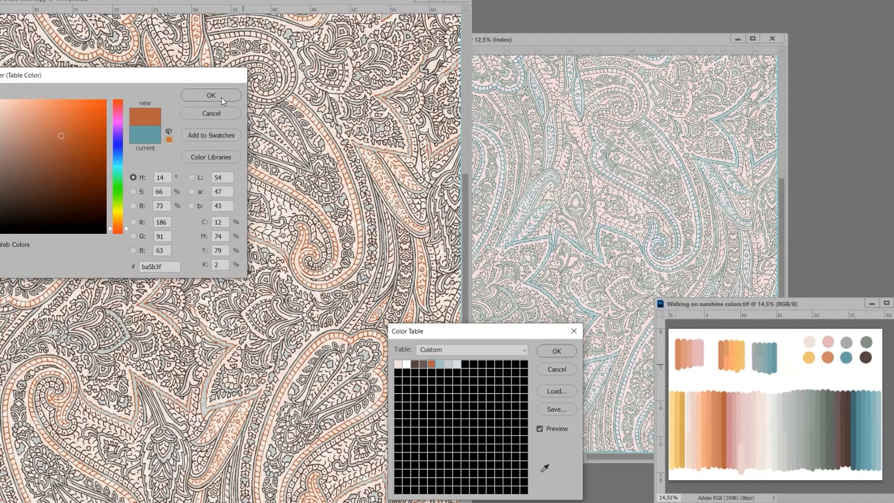
{"action": "left_click", "coordinate": [222, 96]}
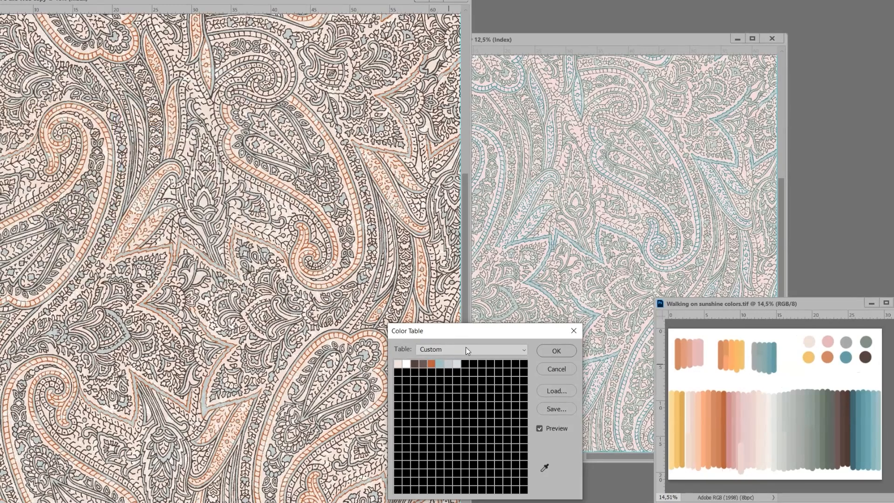
{"action": "left_click", "coordinate": [440, 367]}
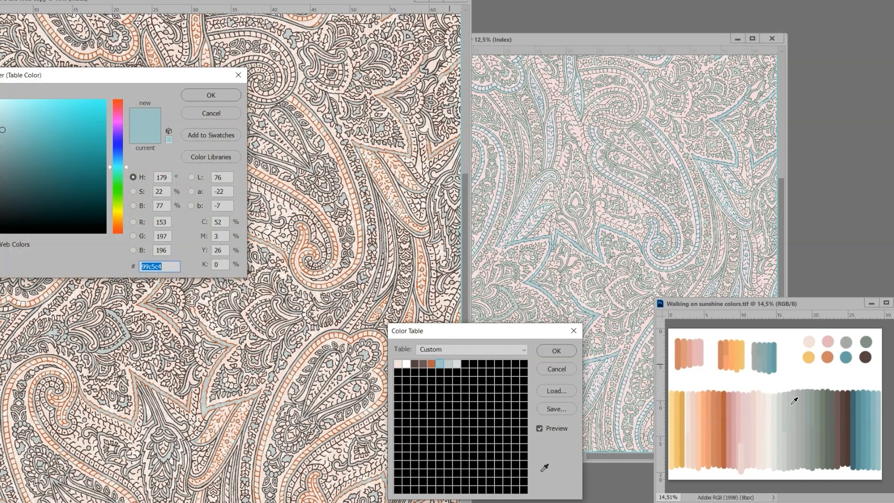
{"action": "left_click", "coordinate": [830, 357]}
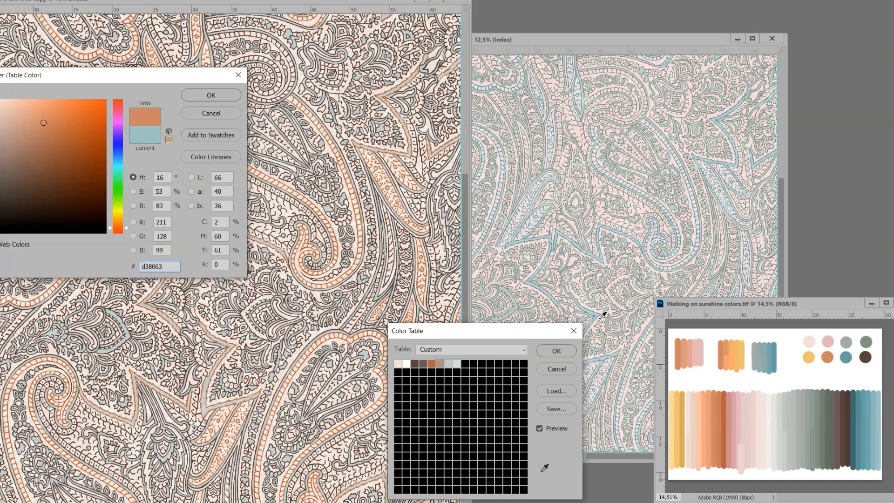
{"action": "left_click", "coordinate": [221, 97]}
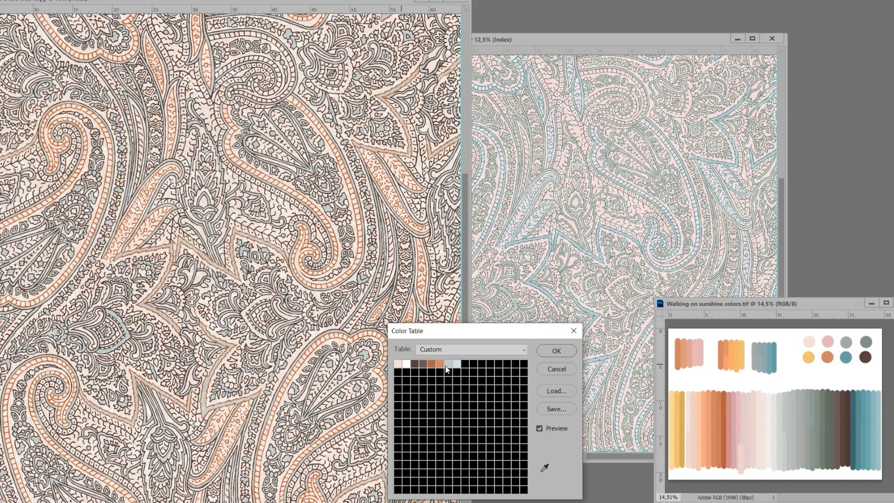
Step: Change the light blue entry of the paisley's color table to the palette's pink e6b2b8
{"action": "left_click", "coordinate": [450, 364]}
{"action": "left_click", "coordinate": [829, 344]}
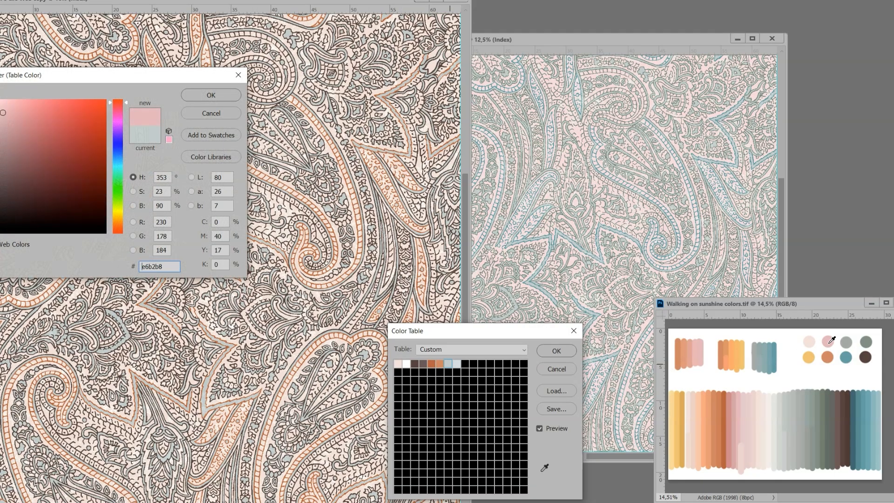
{"action": "left_click", "coordinate": [233, 97]}
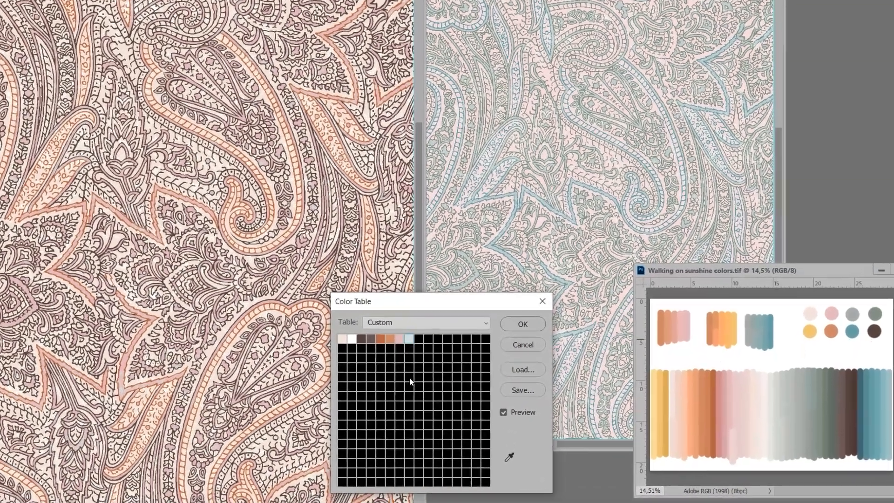
Step: Replace the remaining palest blue of the paisley with the soft pink edd0ce sampled from the palette and apply the color table
{"action": "left_click", "coordinate": [408, 340]}
{"action": "left_click", "coordinate": [810, 313]}
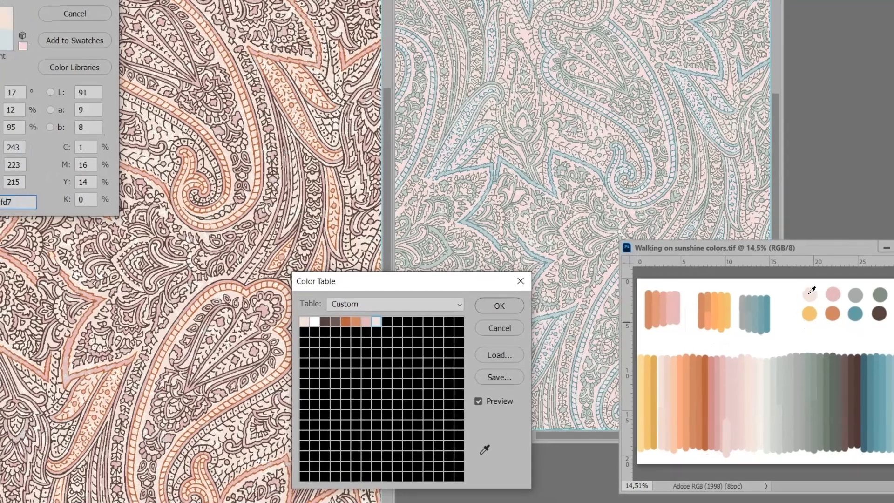
{"action": "left_click", "coordinate": [730, 424]}
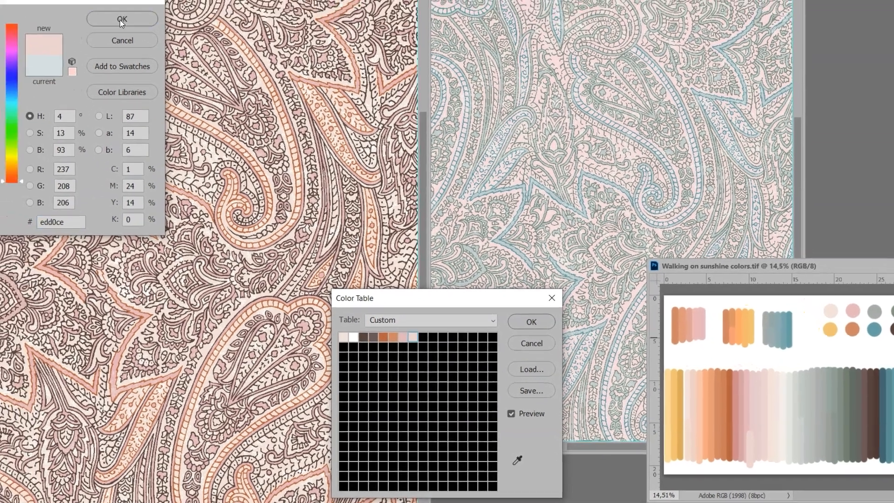
{"action": "left_click", "coordinate": [121, 20]}
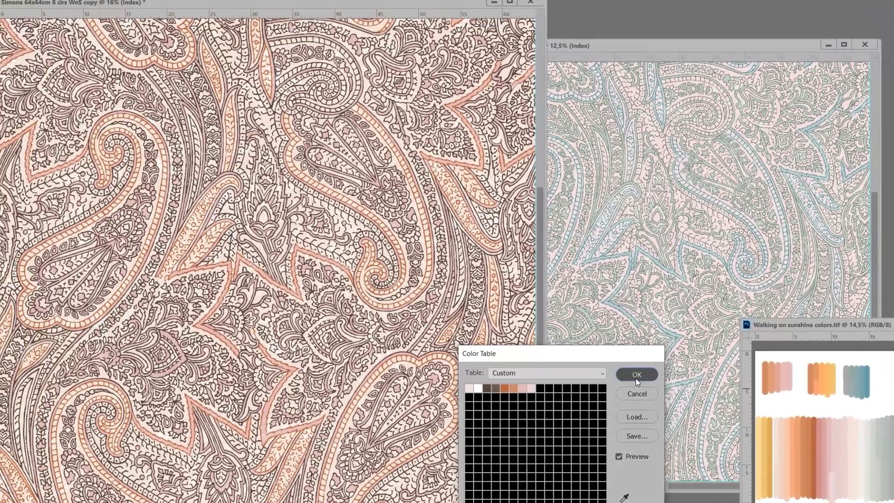
{"action": "left_click", "coordinate": [591, 352]}
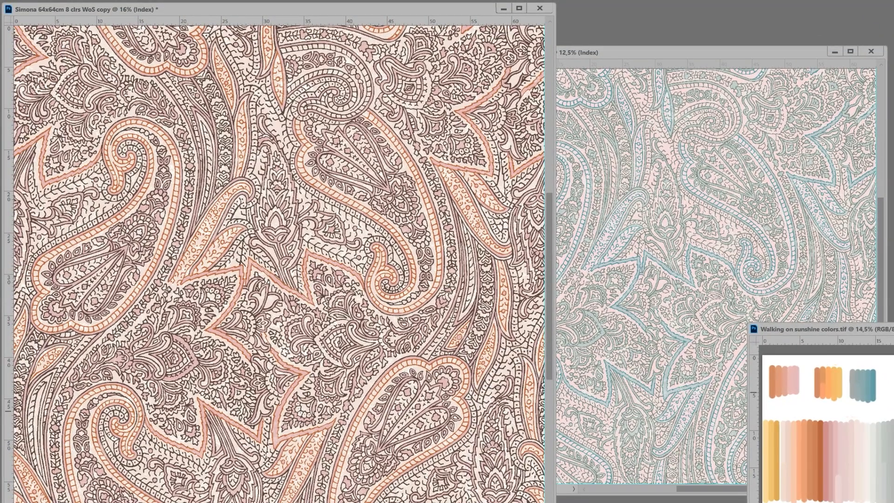